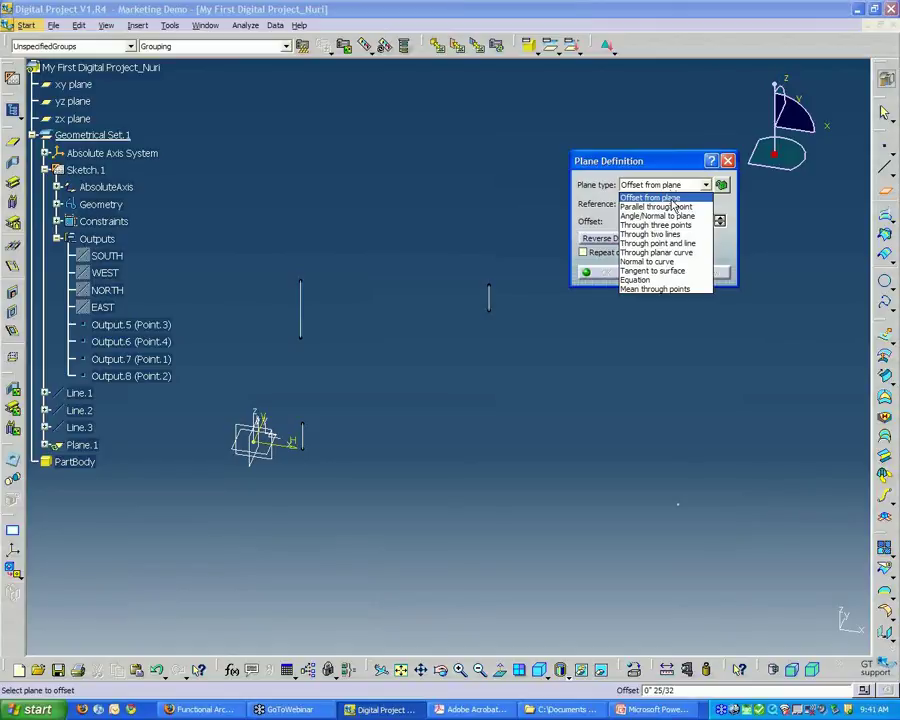
# Create a reference plane offset 24' from the xy plane
pyautogui.click(655, 197)
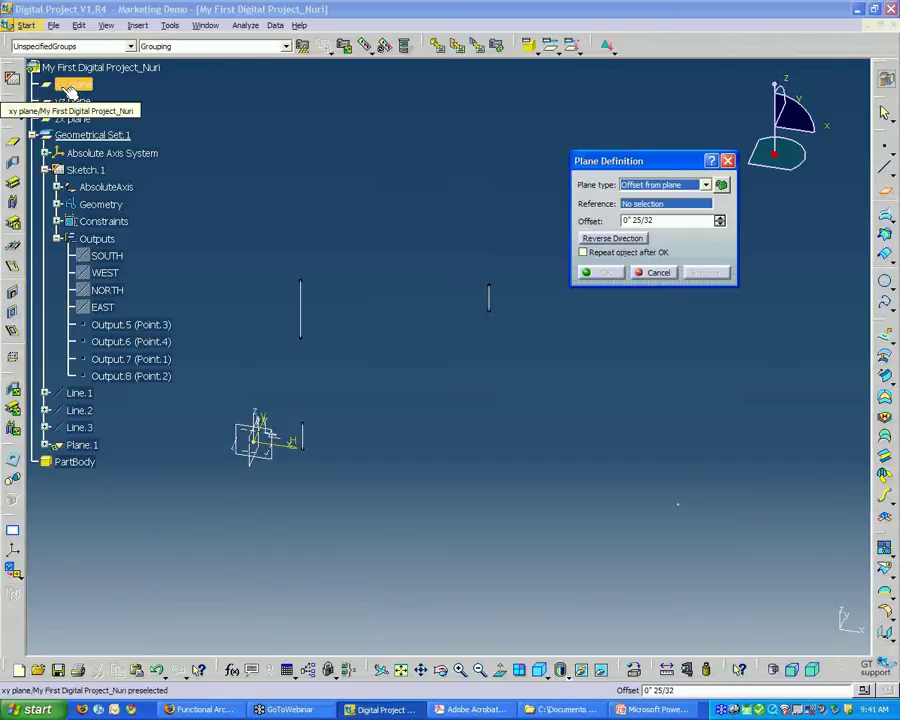
pyautogui.click(70, 88)
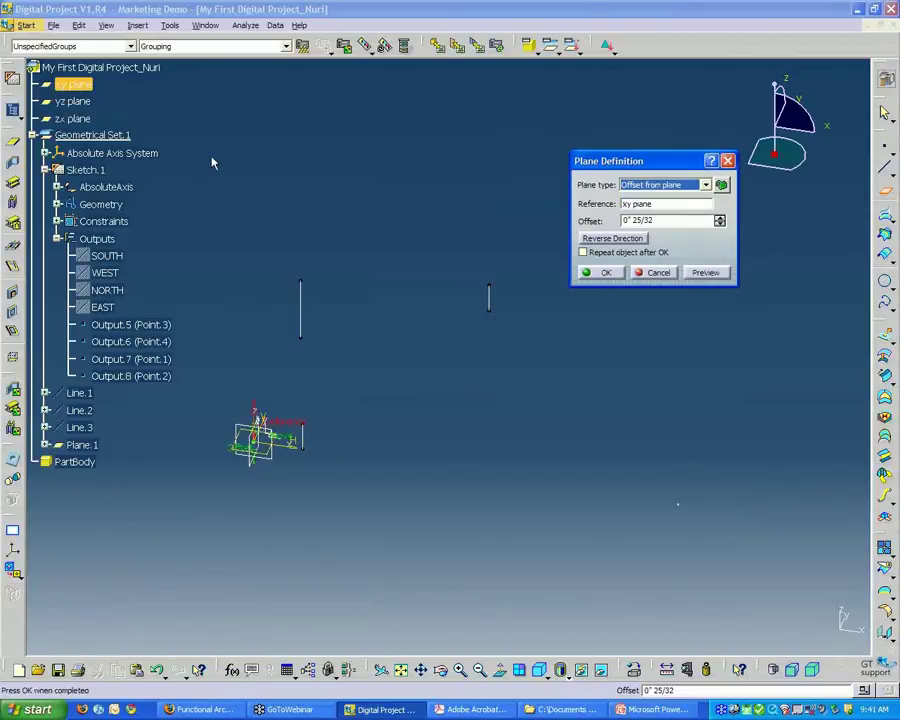
pyautogui.moveTo(650, 160); pyautogui.dragTo(635, 149)
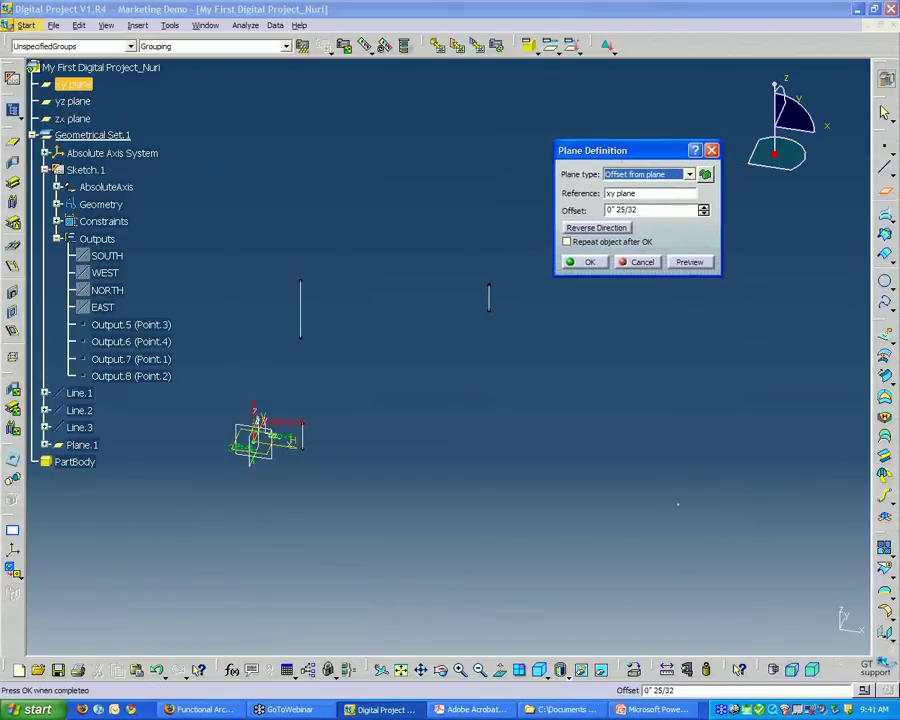
pyautogui.moveTo(640, 209); pyautogui.dragTo(556, 209)
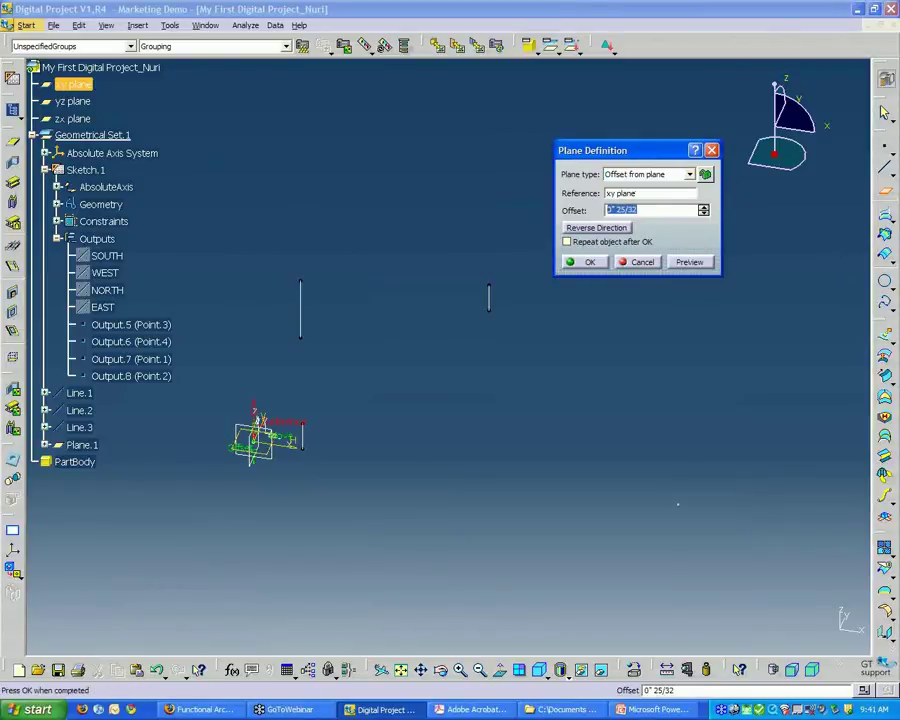
pyautogui.write('24')
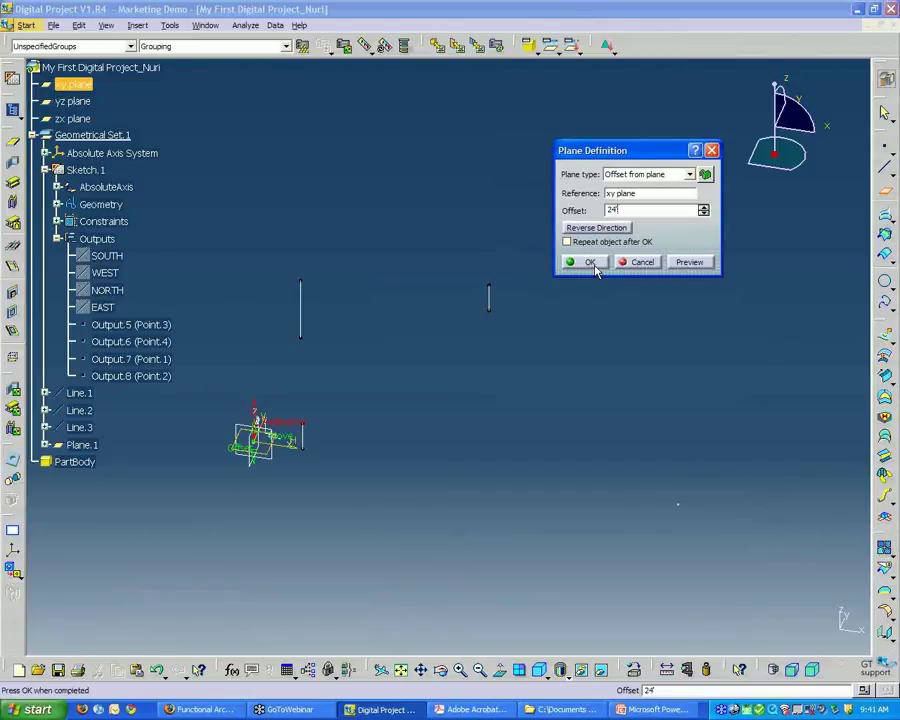
pyautogui.click(589, 262)
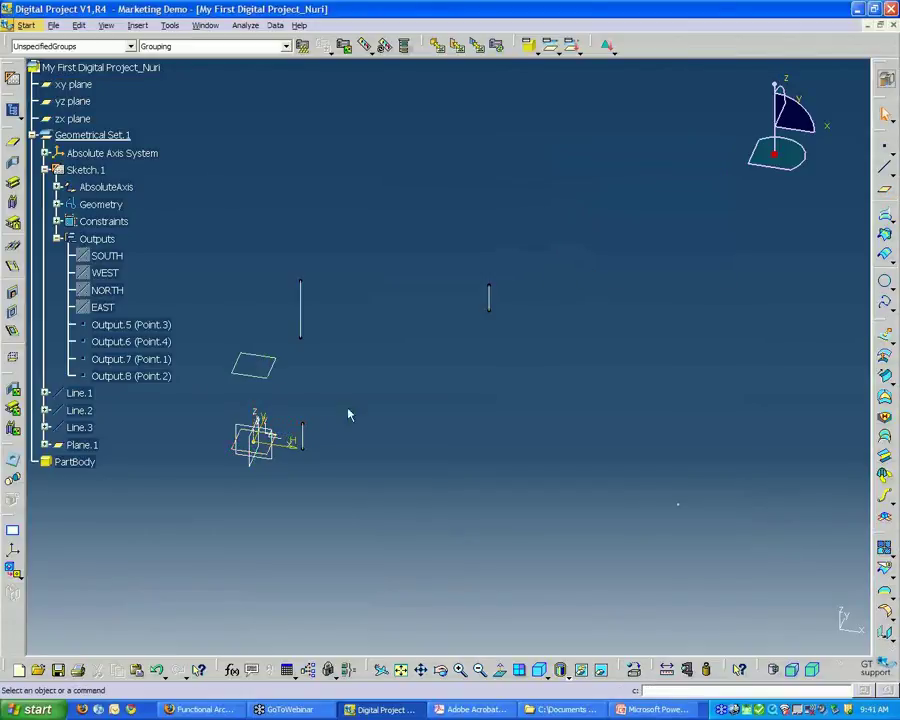
# Examine the offset plane from several angles and compare its position with the xy plane
pyautogui.moveTo(443, 494); pyautogui.dragTo(470, 470, button='middle')
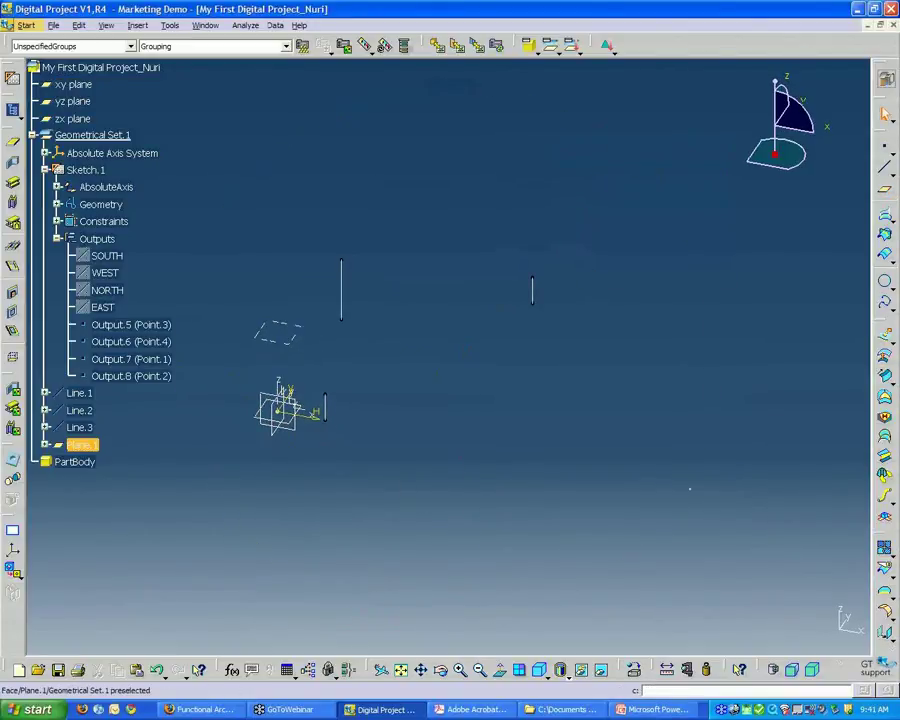
pyautogui.click(279, 333)
pyautogui.moveTo(423, 545); pyautogui.dragTo(358, 592, button='middle')
pyautogui.click(331, 285)
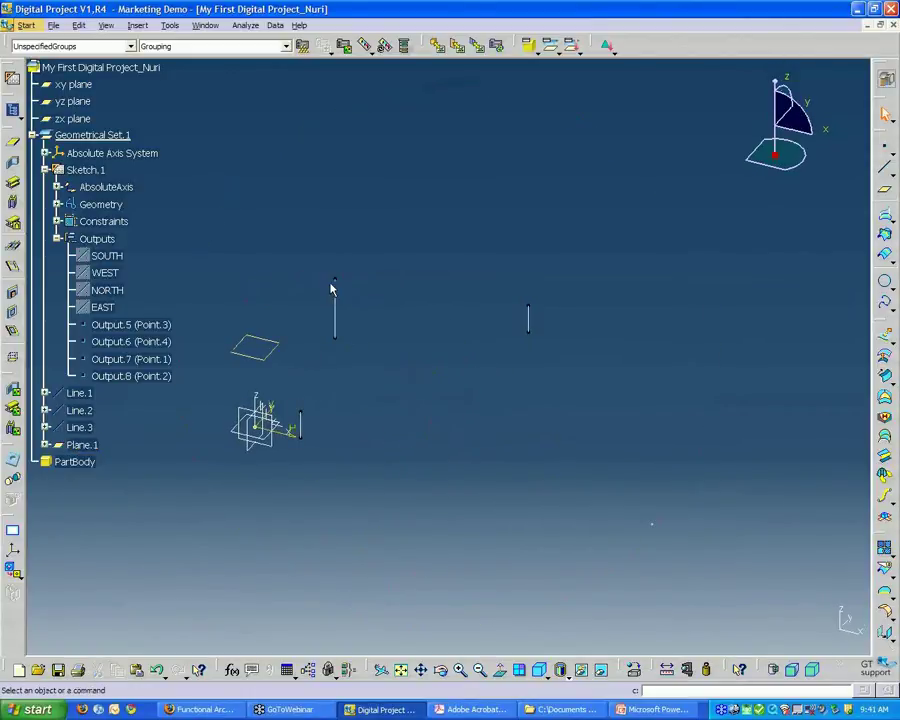
pyautogui.click(258, 357)
pyautogui.moveTo(421, 432); pyautogui.dragTo(487, 398, button='middle')
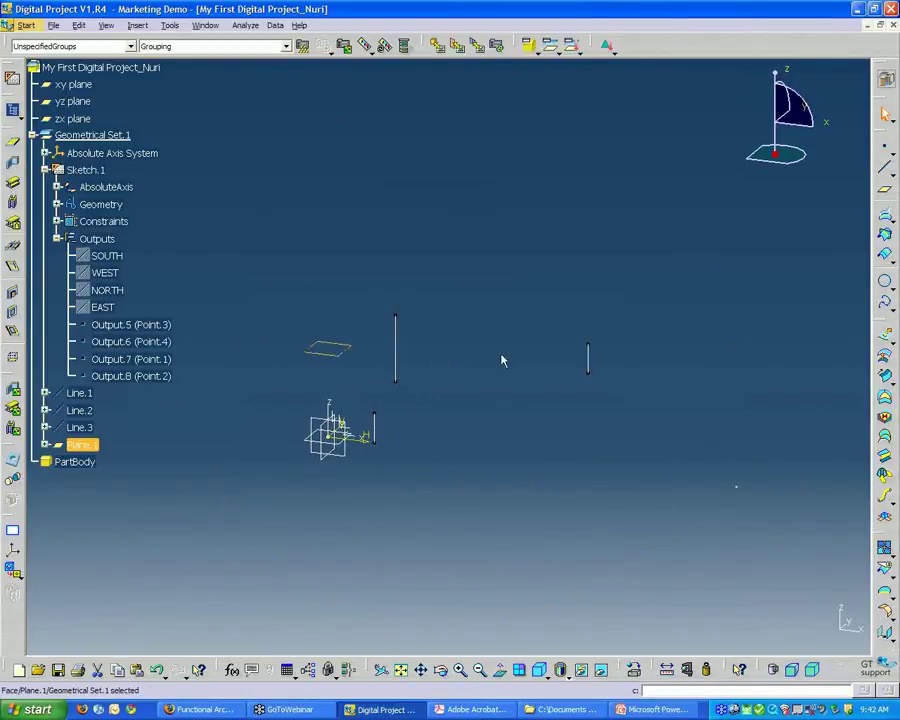
pyautogui.moveTo(630, 399); pyautogui.dragTo(613, 374, button='middle')
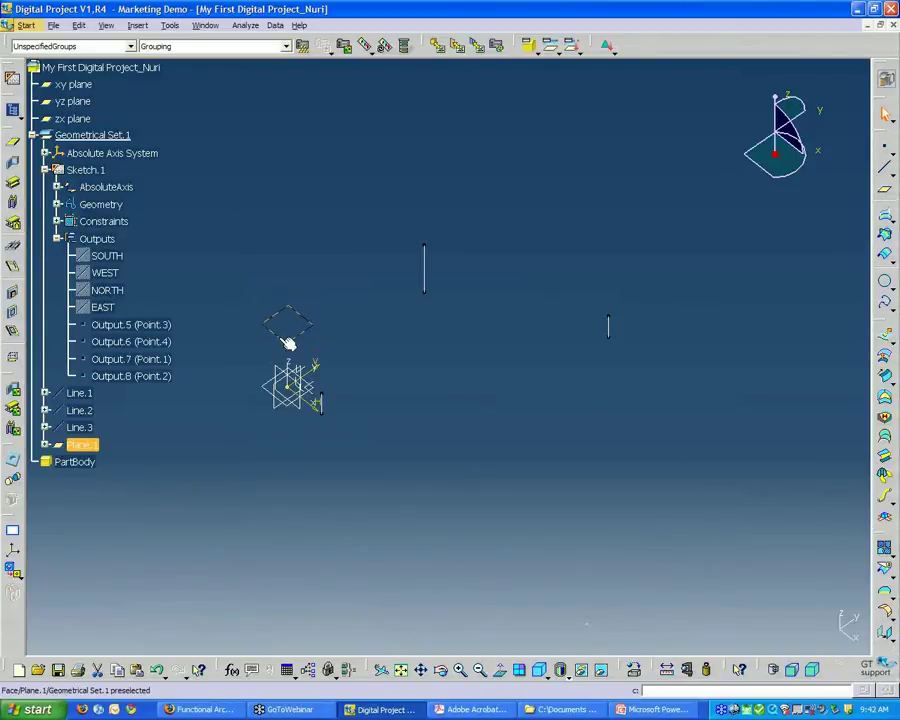
pyautogui.click(303, 341)
pyautogui.moveTo(438, 380); pyautogui.dragTo(394, 398, button='middle')
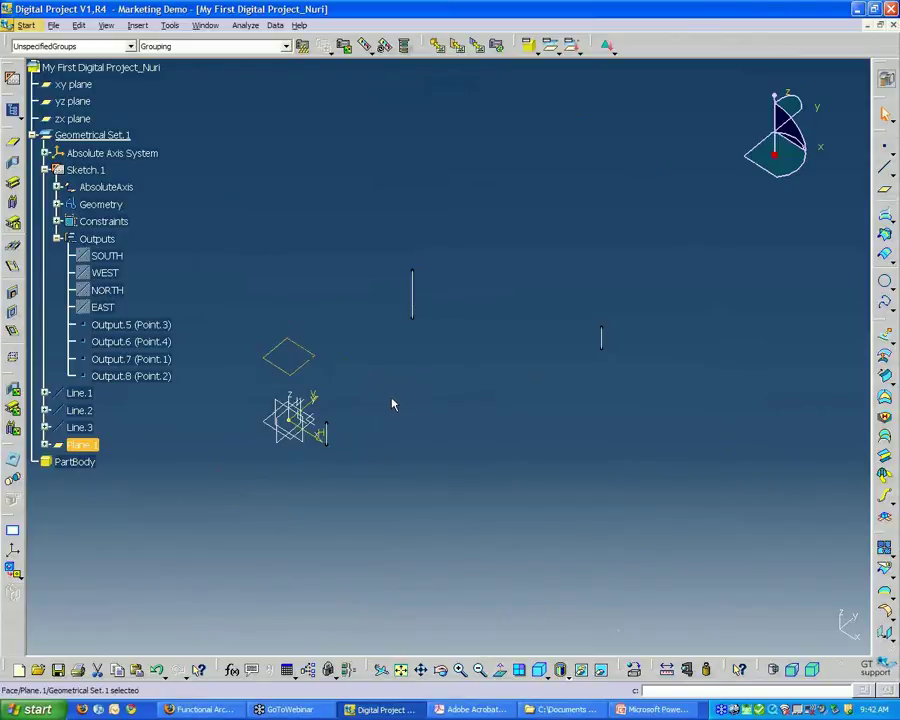
pyautogui.click(280, 459)
pyautogui.moveTo(530, 424); pyautogui.dragTo(460, 350, button='middle')
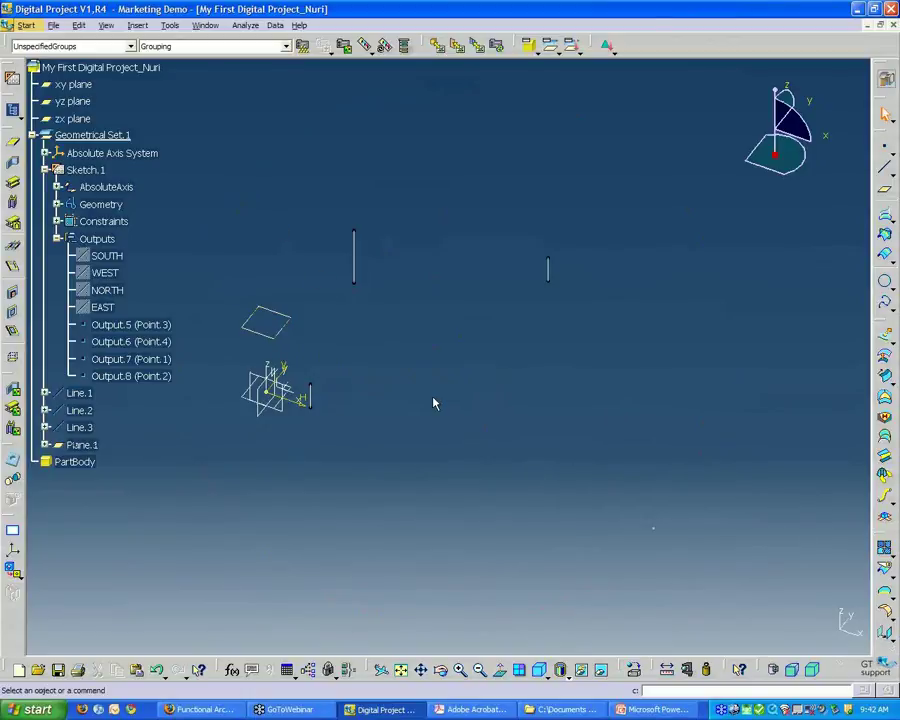
pyautogui.moveTo(390, 348); pyautogui.dragTo(383, 378, button='middle')
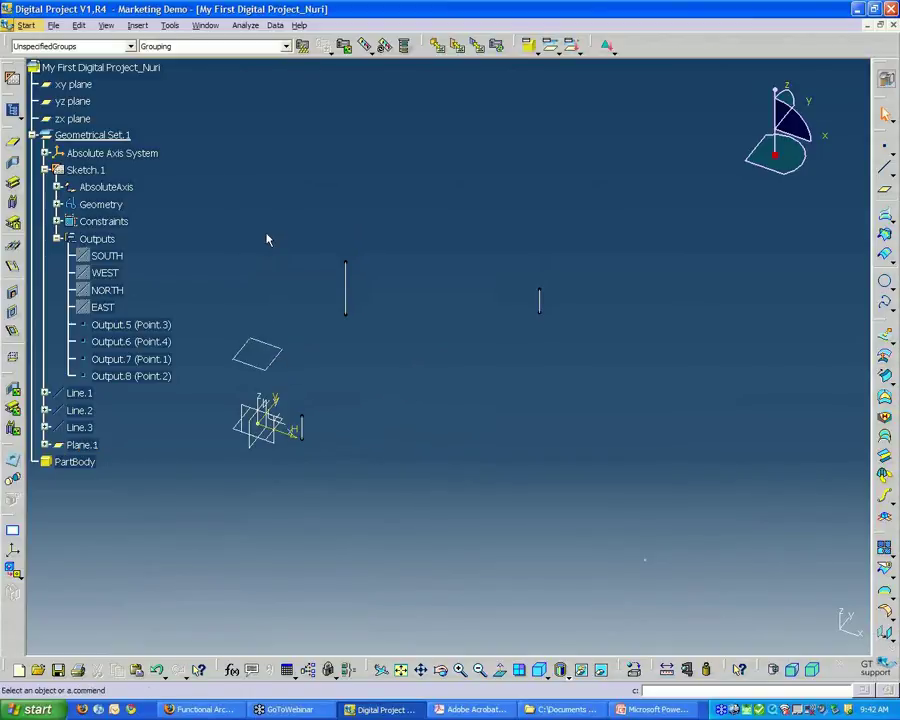
pyautogui.click(276, 364)
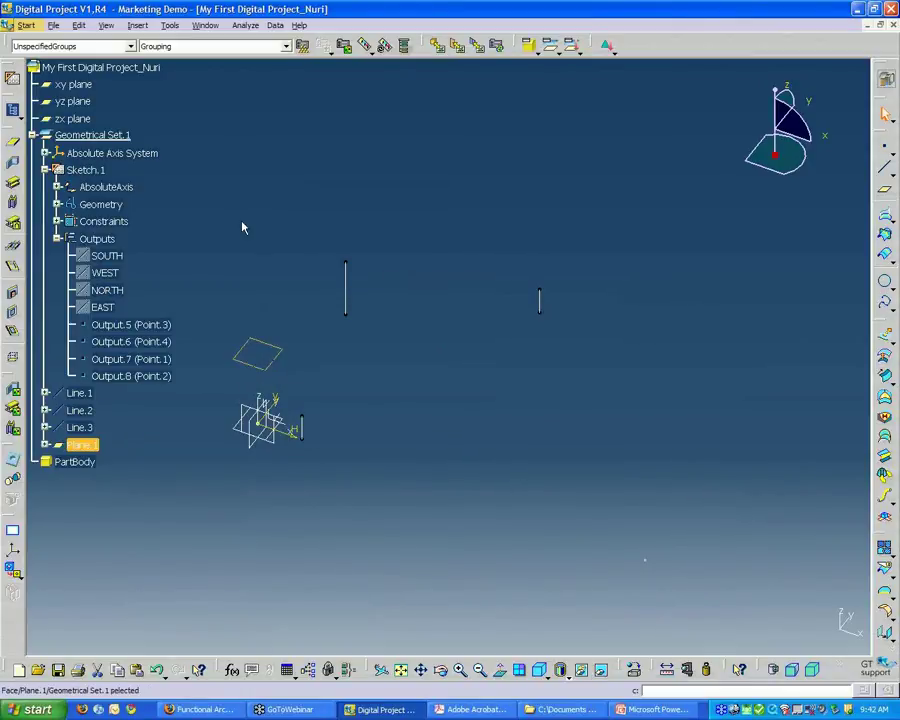
pyautogui.click(74, 86)
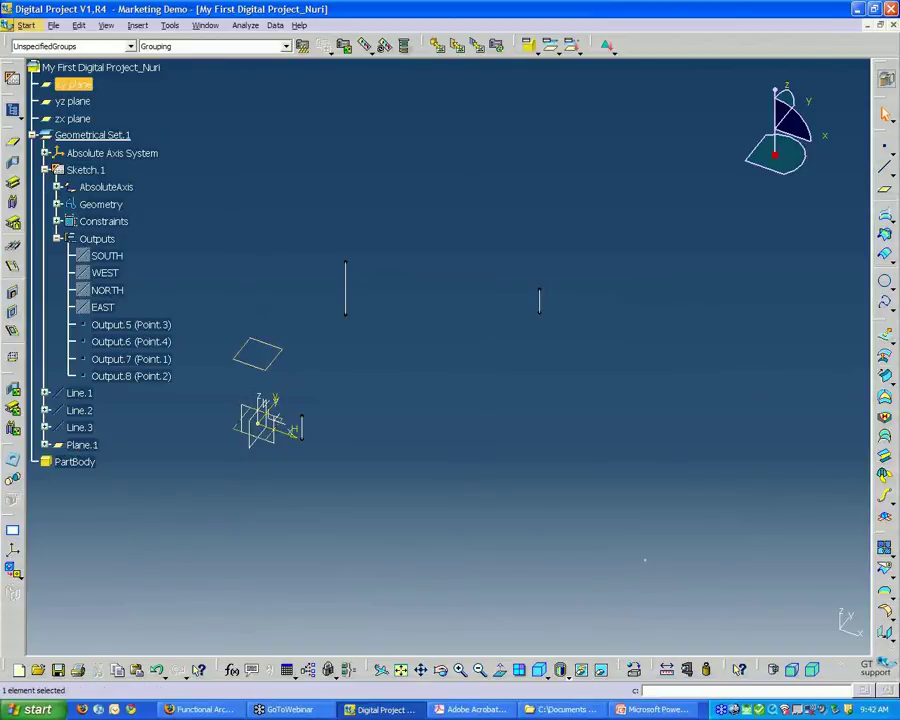
pyautogui.click(235, 148)
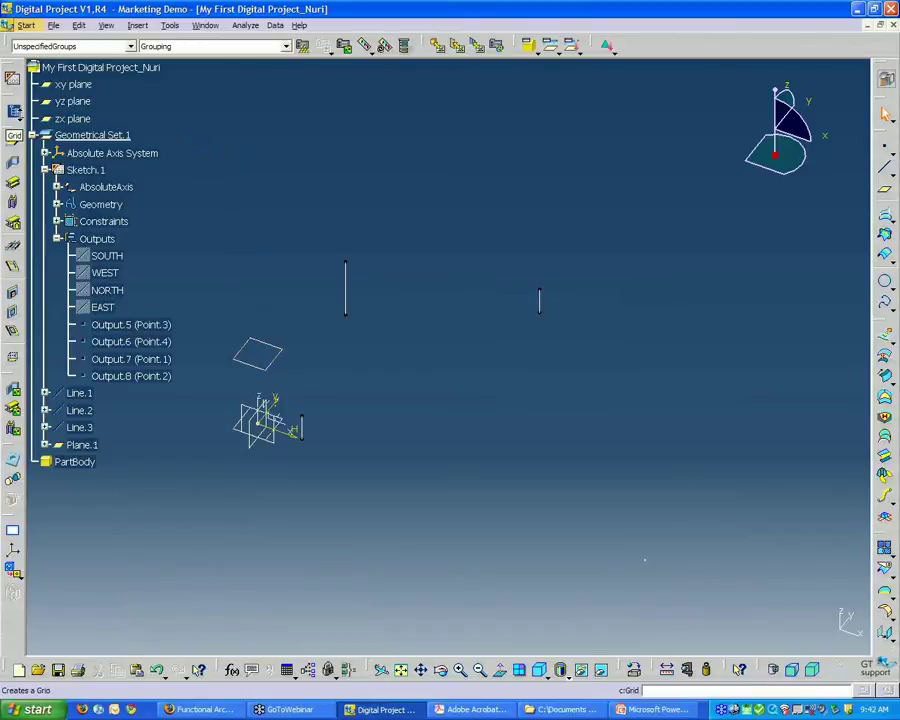
pyautogui.click(26, 26)
pyautogui.moveTo(35, 44)
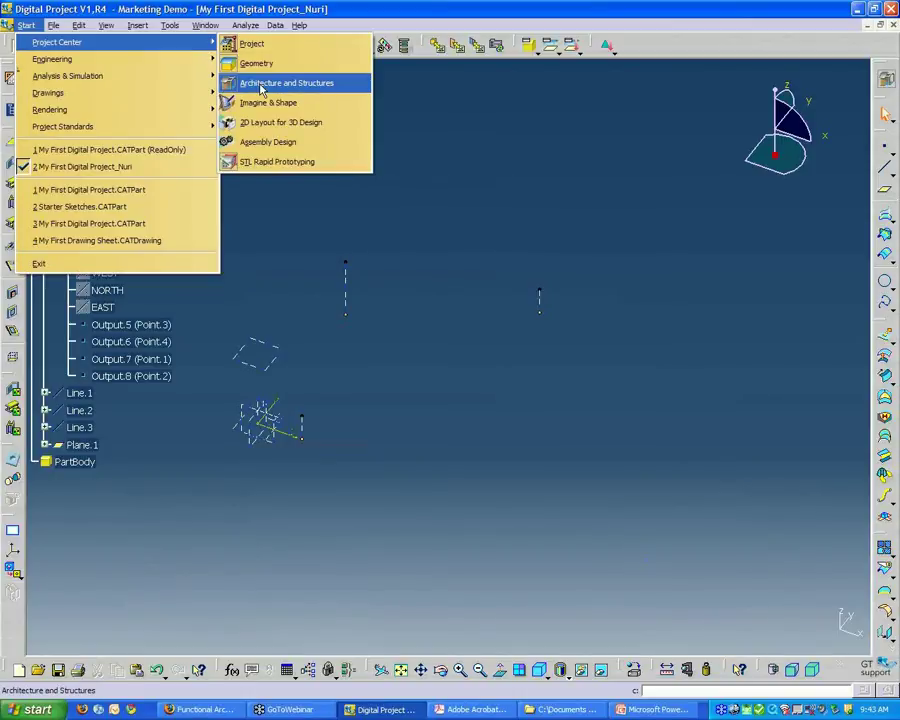
pyautogui.click(635, 257)
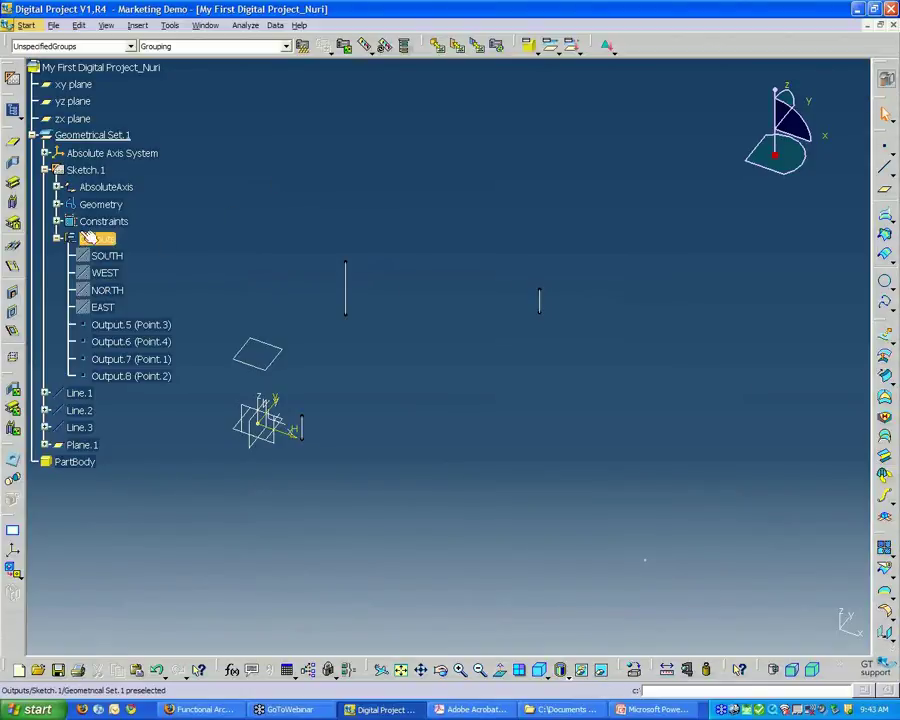
# Create an Elevation type grid named "Grid Levels", leaving its elevation above sea level unset
pyautogui.click(14, 114)
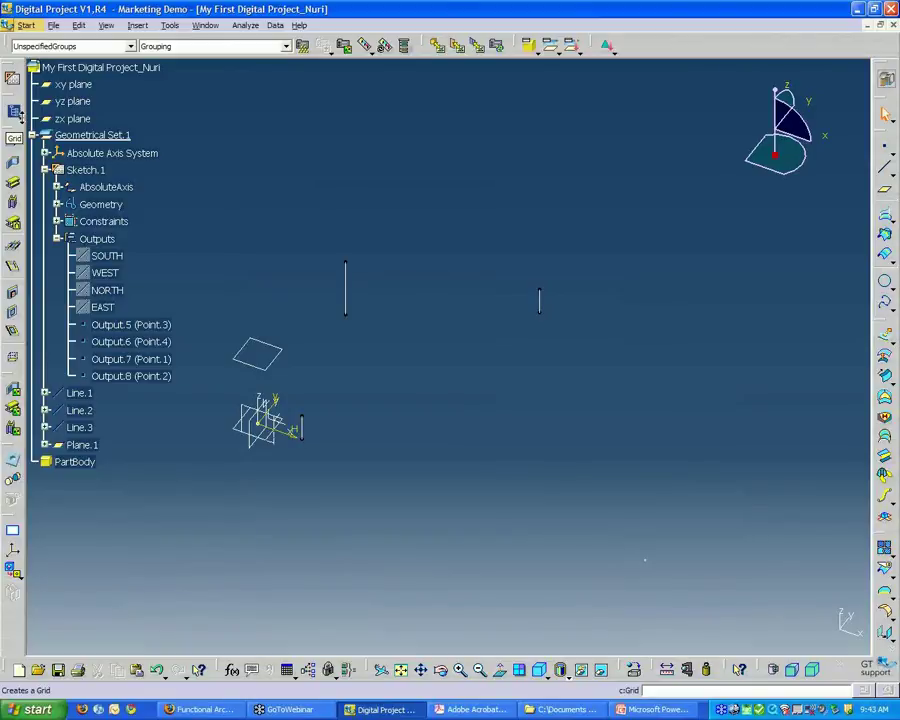
pyautogui.click(20, 117)
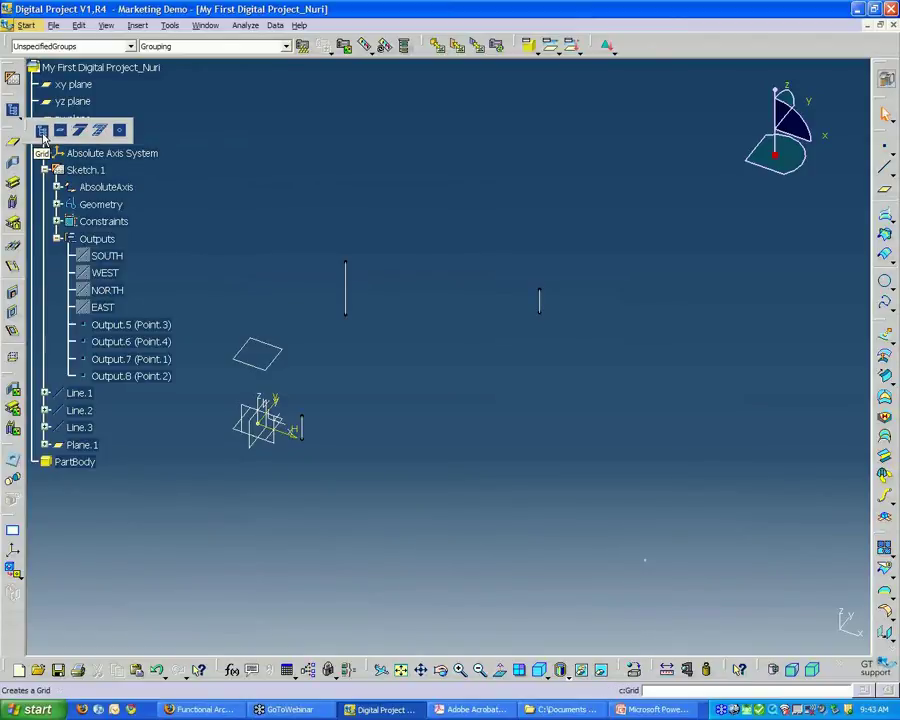
pyautogui.click(43, 133)
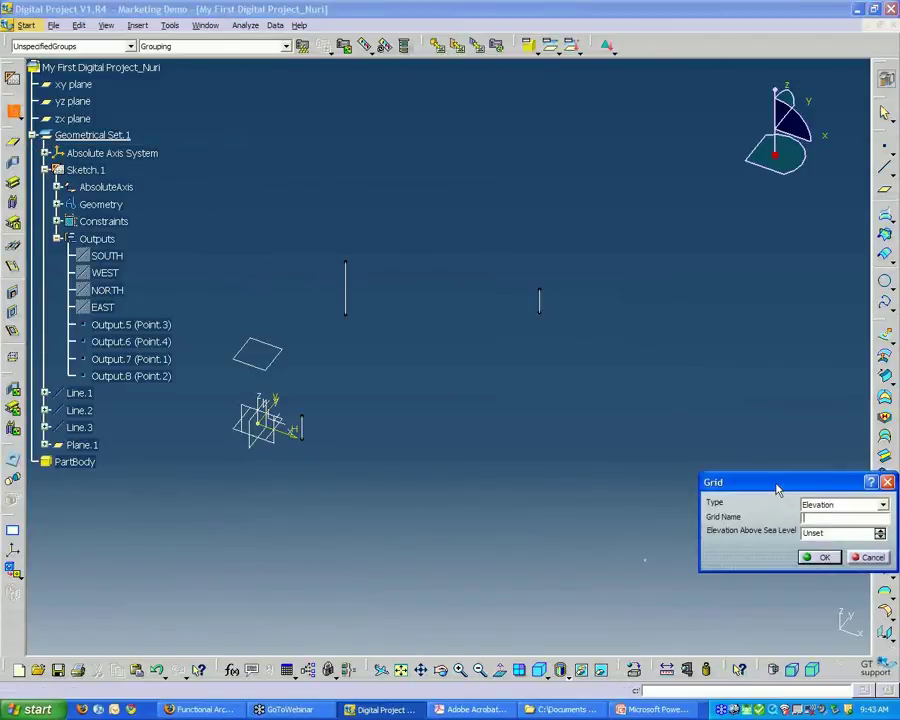
pyautogui.moveTo(773, 479); pyautogui.dragTo(460, 395)
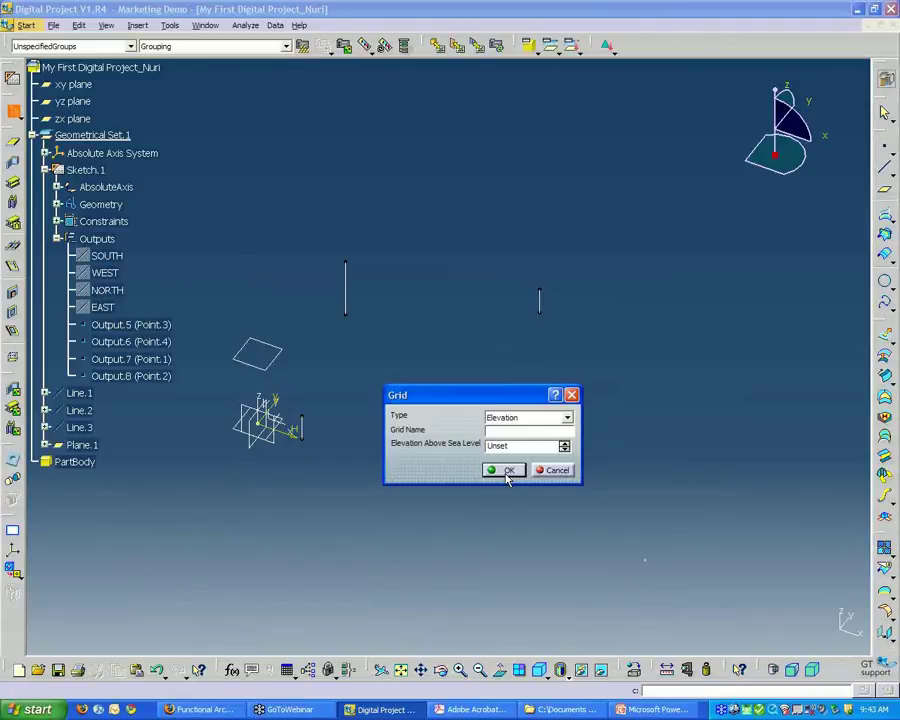
pyautogui.write('gRI')
pyautogui.press('BackSpace')
pyautogui.press('BackSpace')
pyautogui.press('BackSpace')
pyautogui.write('GFid Levels')
pyautogui.press('Return')
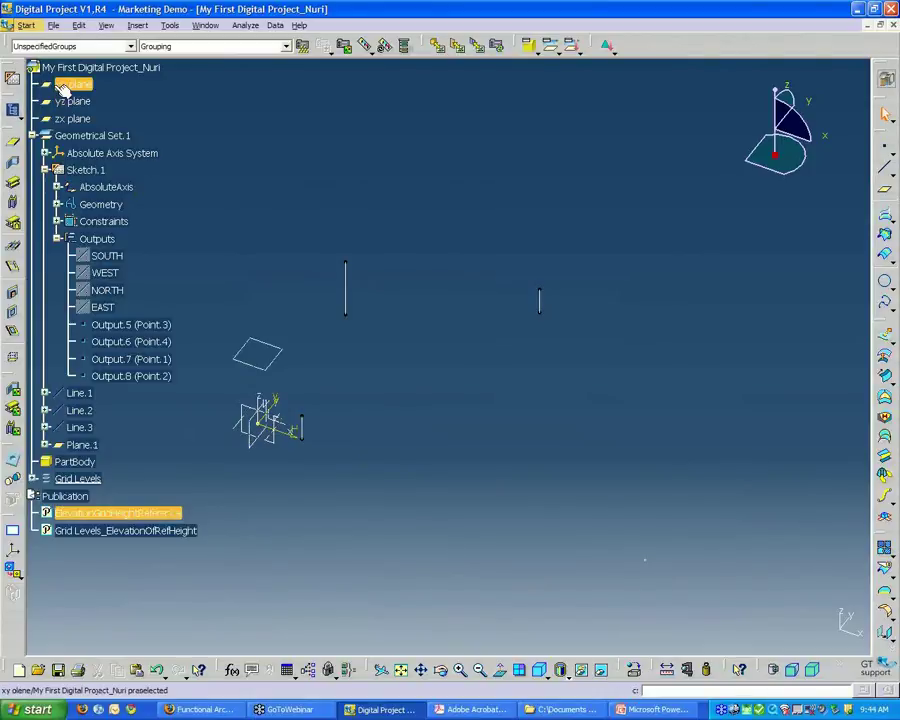
# Create grid levels from the xy plane and Plane.1 together in the Grid Levels set
pyautogui.click(70, 86)
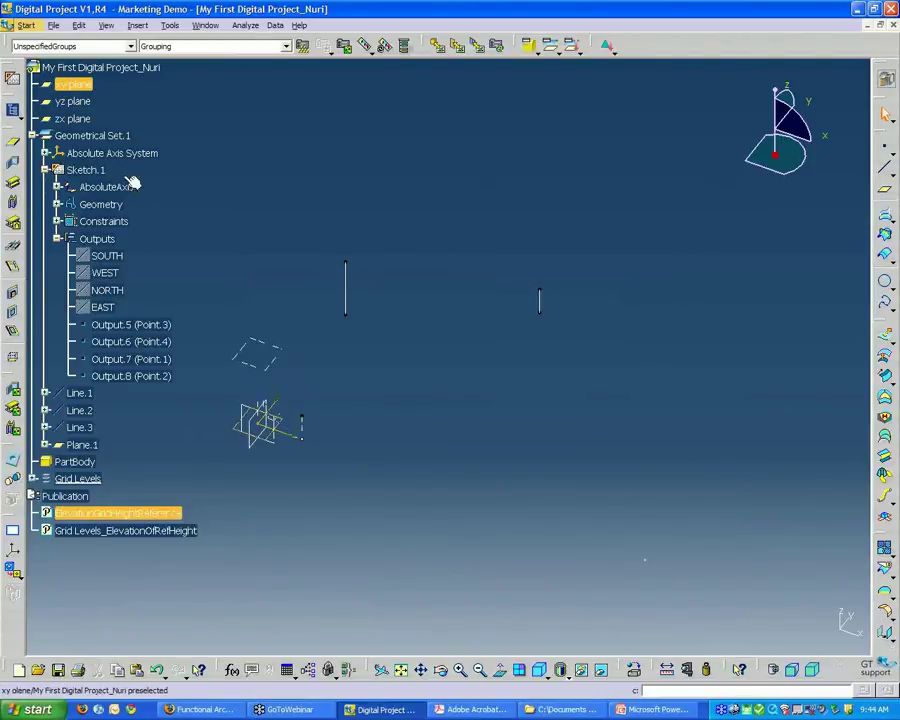
pyautogui.keyDown('ctrl'); pyautogui.click(84, 446); pyautogui.keyUp('ctrl')
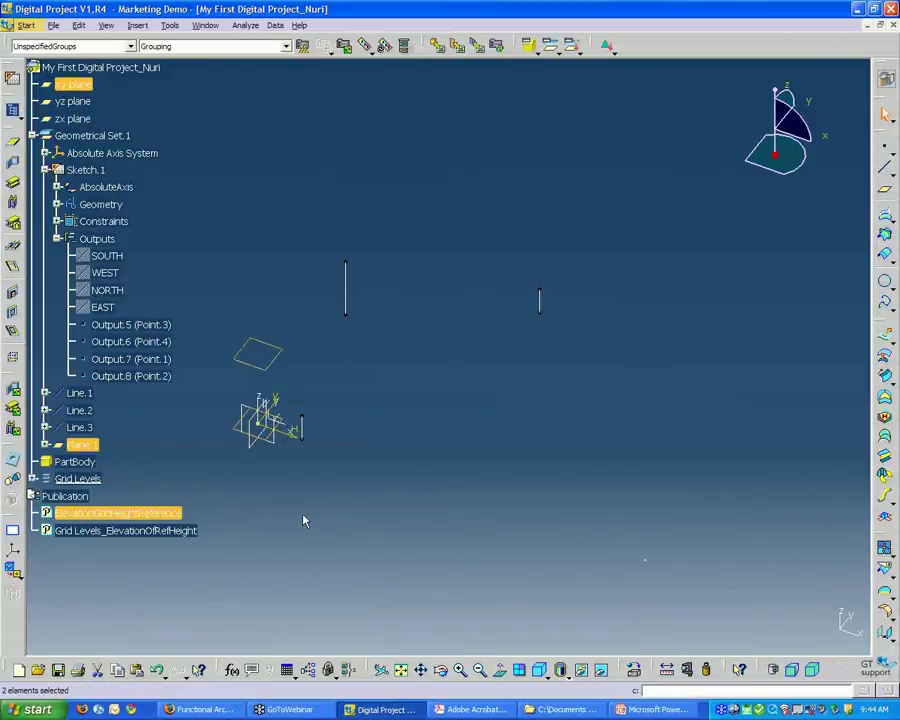
pyautogui.moveTo(280, 492); pyautogui.dragTo(420, 400, button='middle')
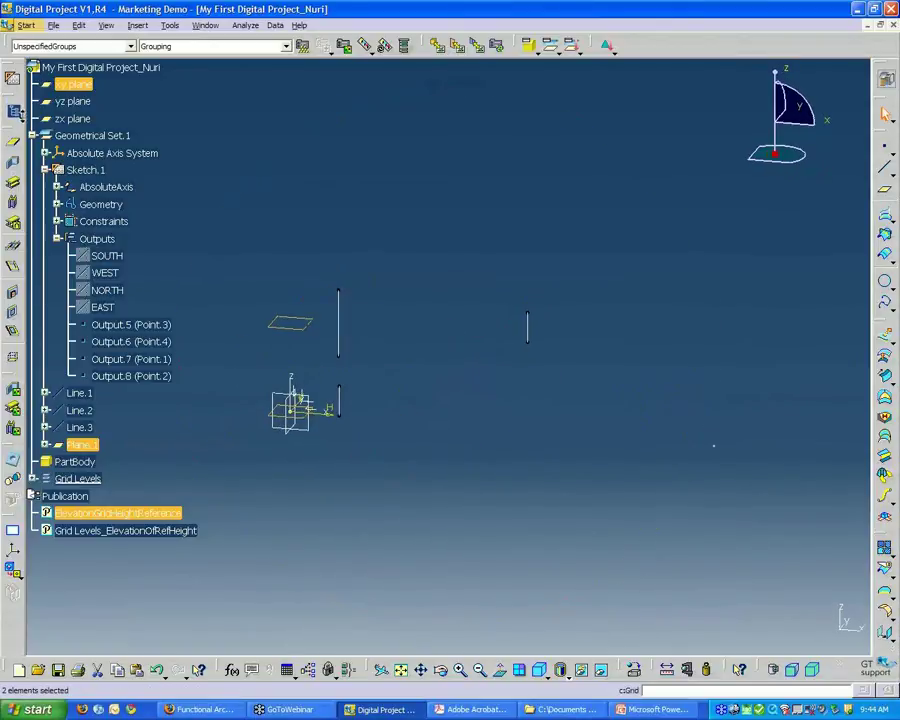
pyautogui.click(21, 117)
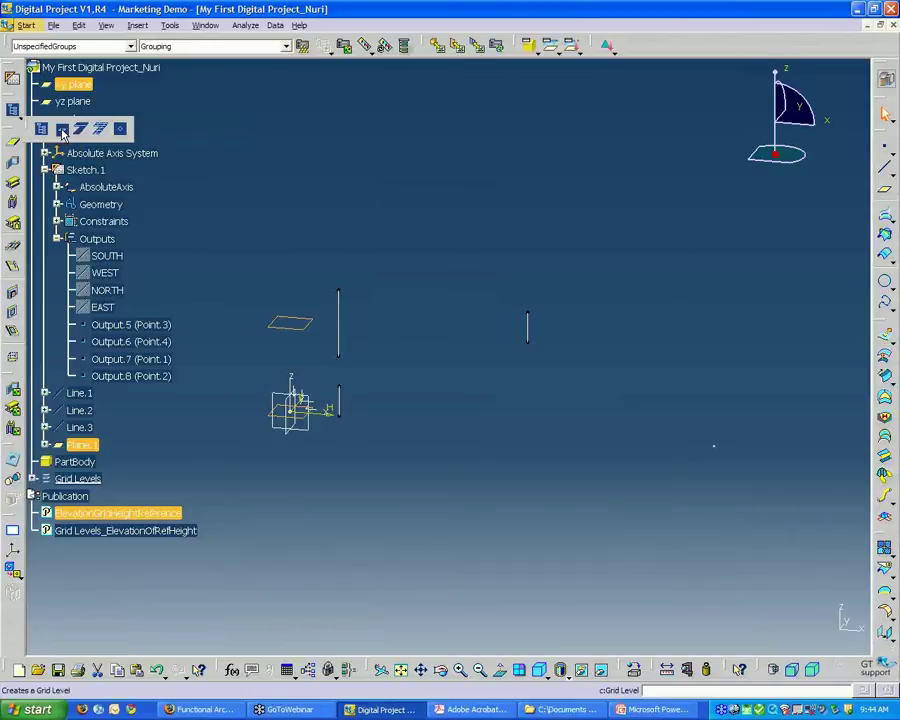
pyautogui.click(62, 133)
pyautogui.moveTo(806, 575); pyautogui.dragTo(423, 448)
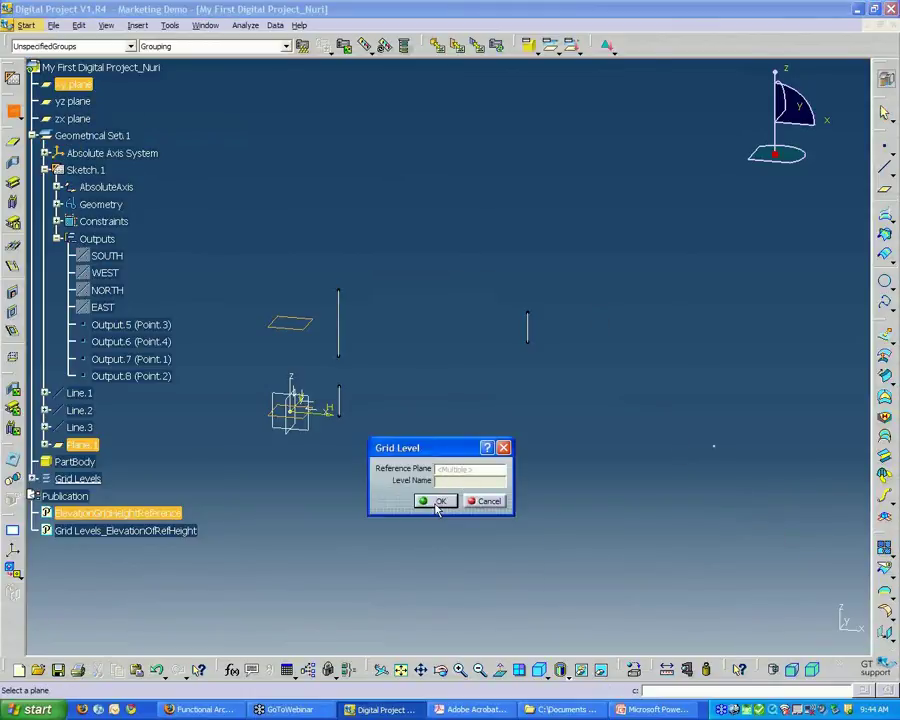
pyautogui.moveTo(425, 445); pyautogui.dragTo(431, 417)
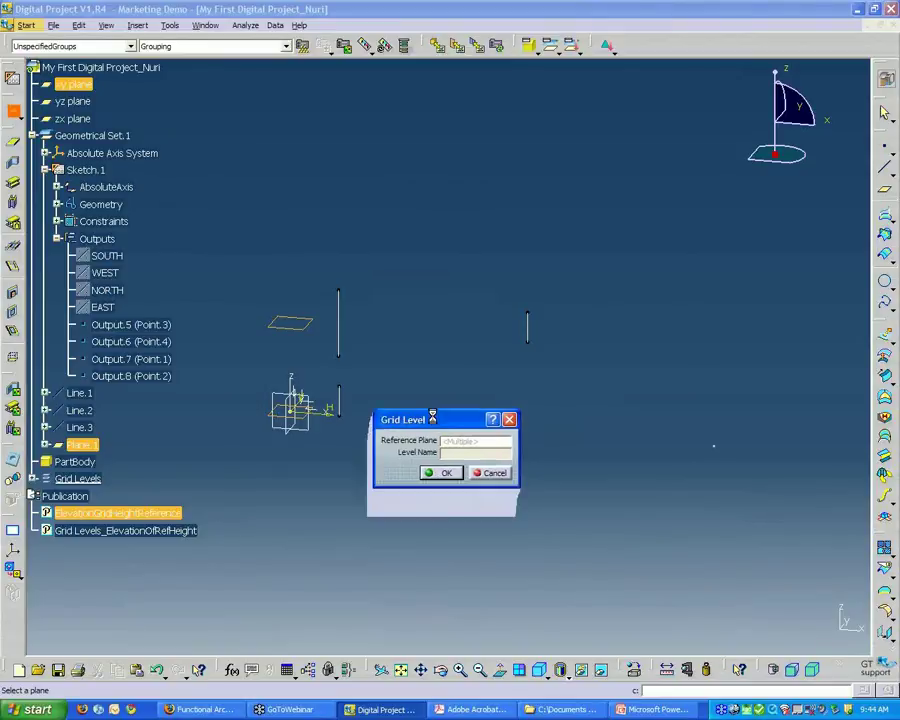
pyautogui.click(445, 474)
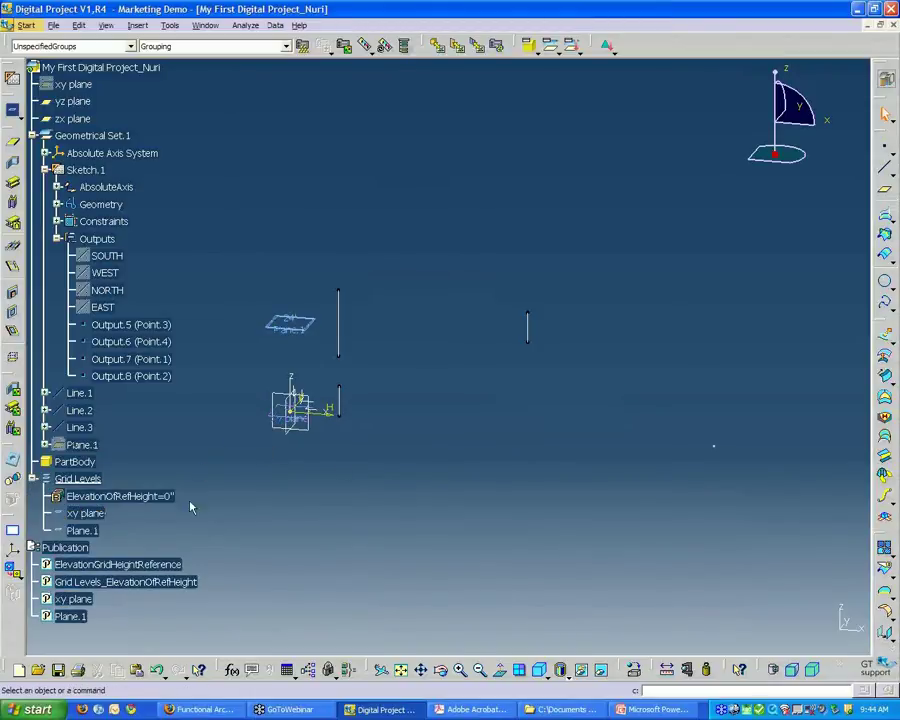
# Rename the grid level based on the xy plane as "Ground Plane"
pyautogui.doubleClick(96, 515)
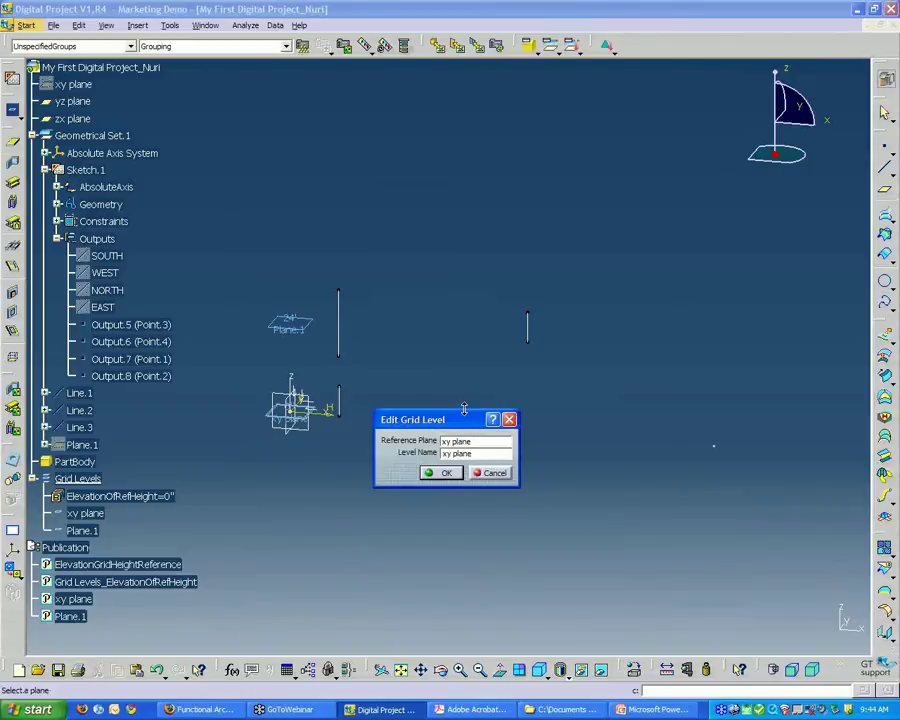
pyautogui.moveTo(463, 419); pyautogui.dragTo(478, 418)
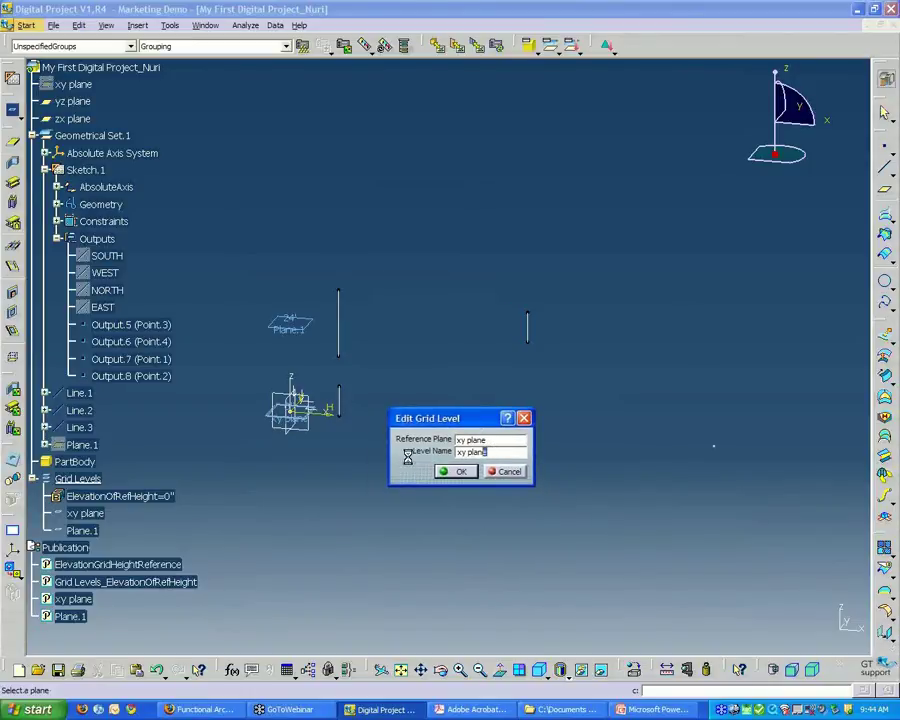
pyautogui.write('g')
pyautogui.write('Ground')
pyautogui.press('Return')
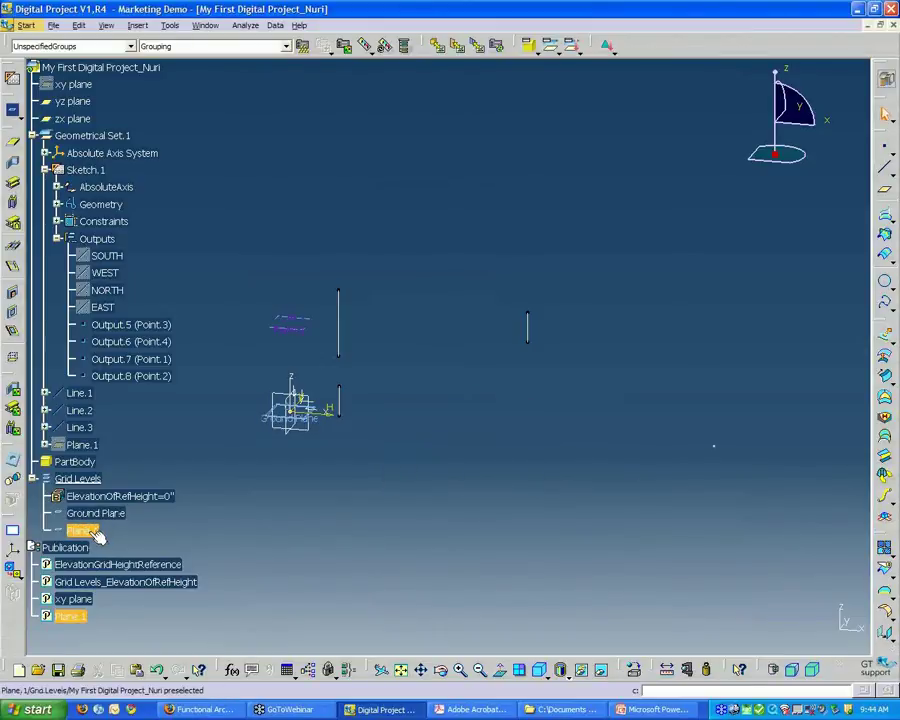
# Rename the grid level based on Plane.1 as "Roof Peak"
pyautogui.doubleClick(93, 533)
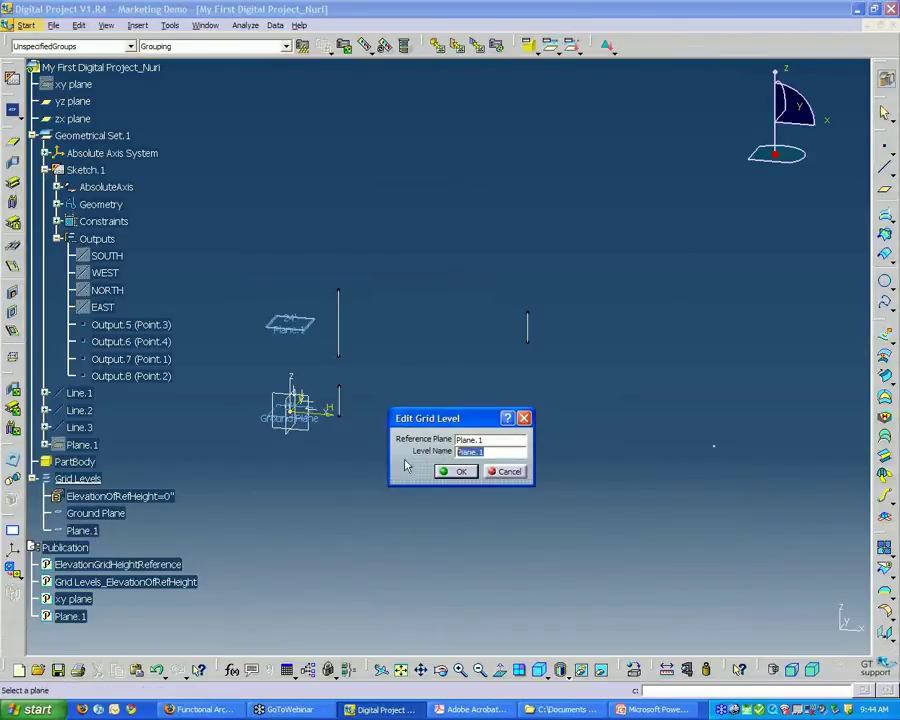
pyautogui.write('Roof Peak')
pyautogui.press('Return')
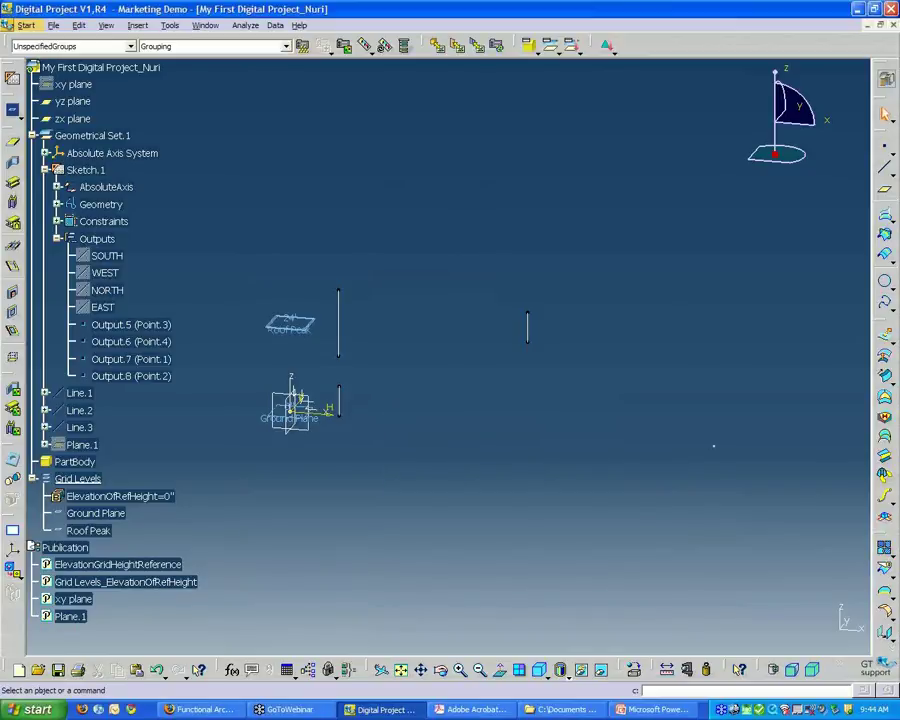
# Create a point-direction line from sketch output Point.3, perpendicular to the xy plane, starting at 0" and ending up to the Roof Peak level
pyautogui.moveTo(404, 507); pyautogui.dragTo(350, 495, button='middle')
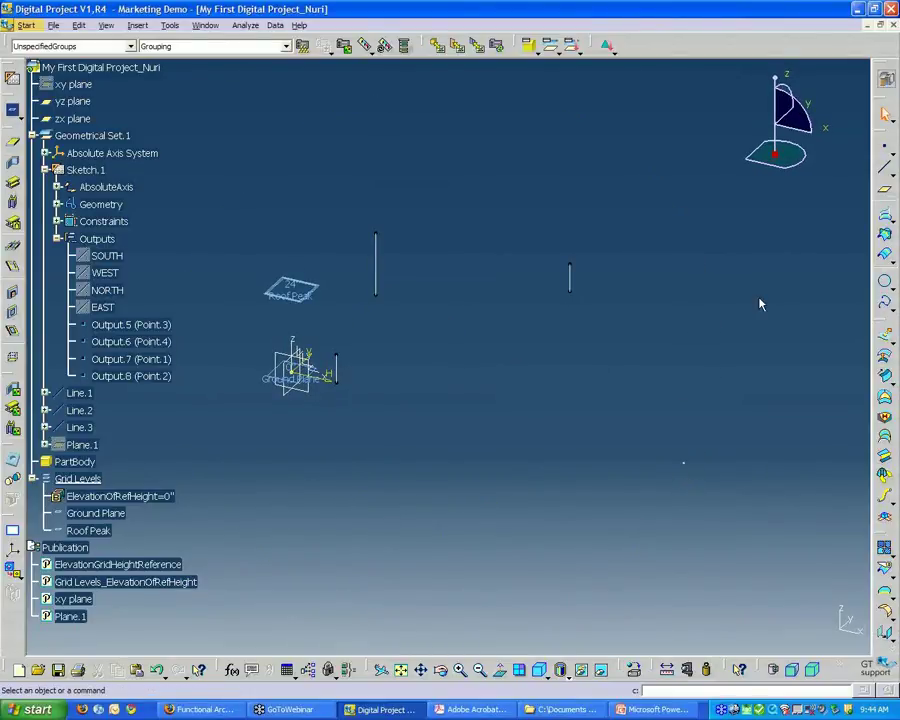
pyautogui.click(886, 172)
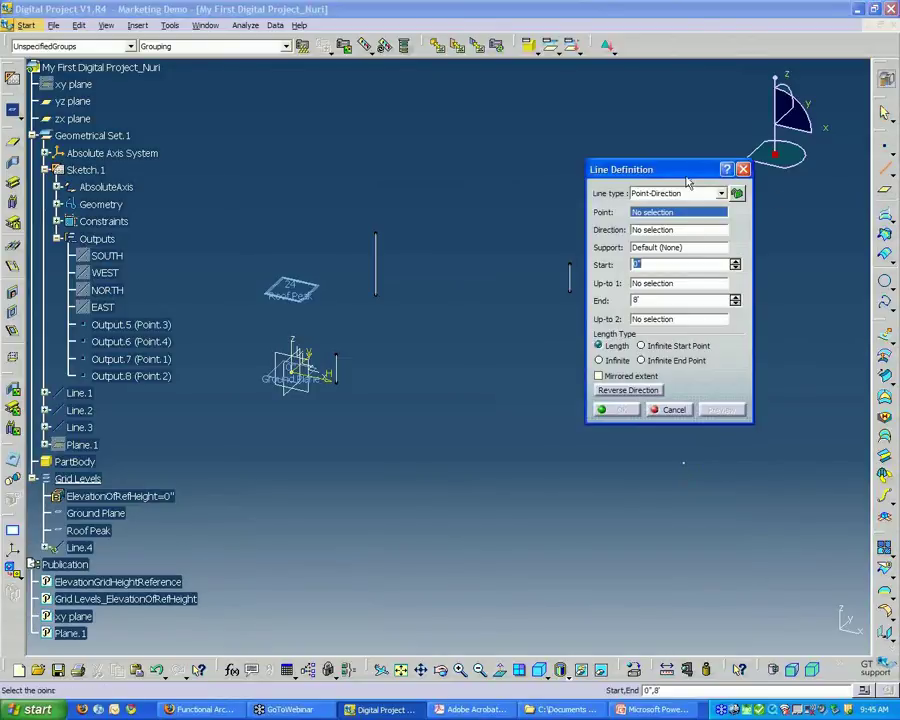
pyautogui.moveTo(677, 169); pyautogui.dragTo(696, 126)
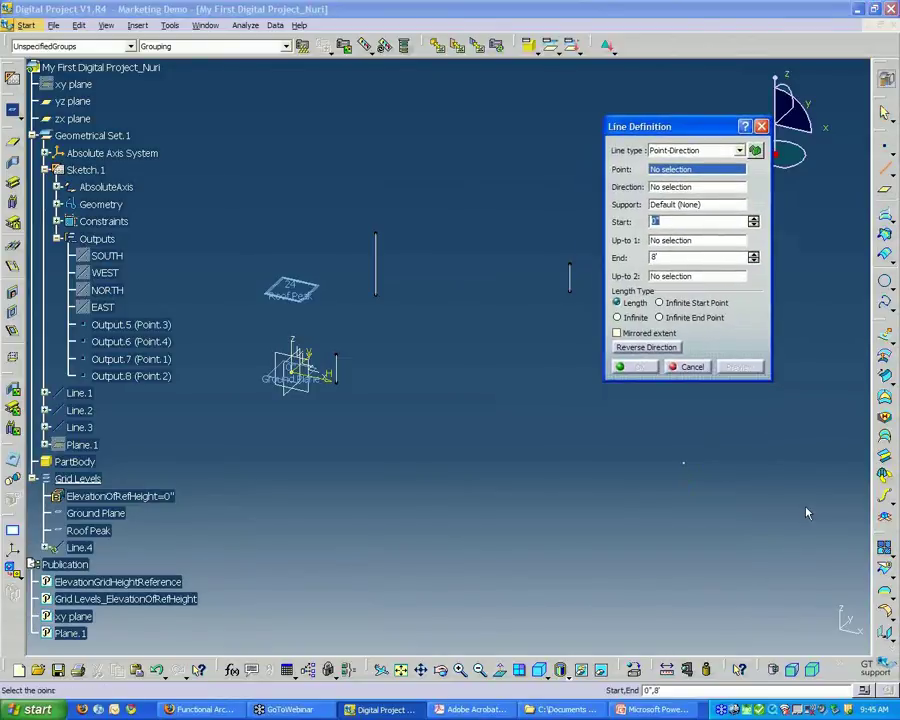
pyautogui.click(688, 466)
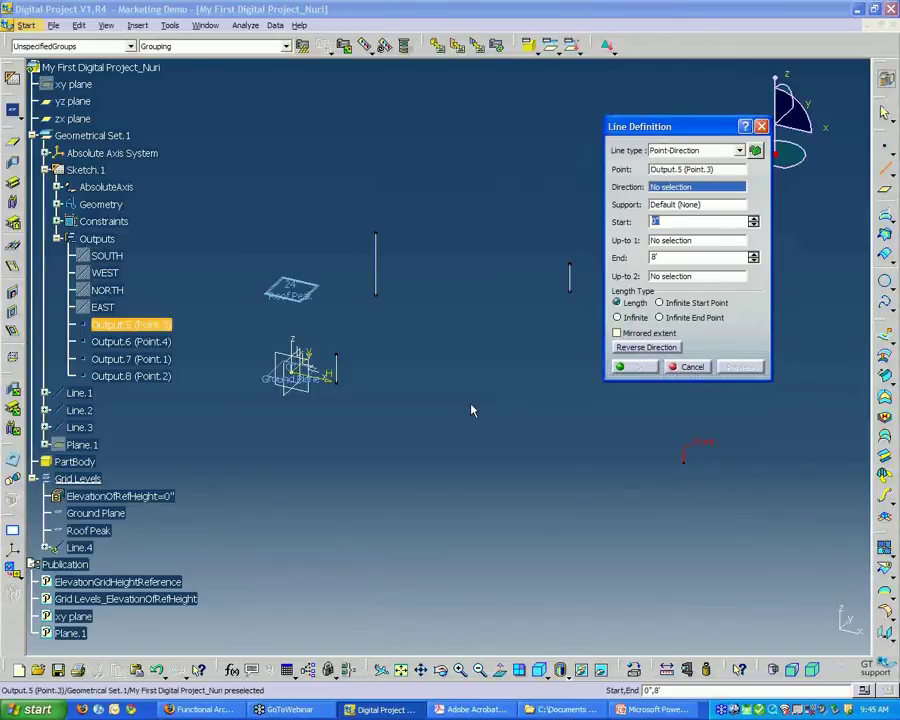
pyautogui.click(68, 86)
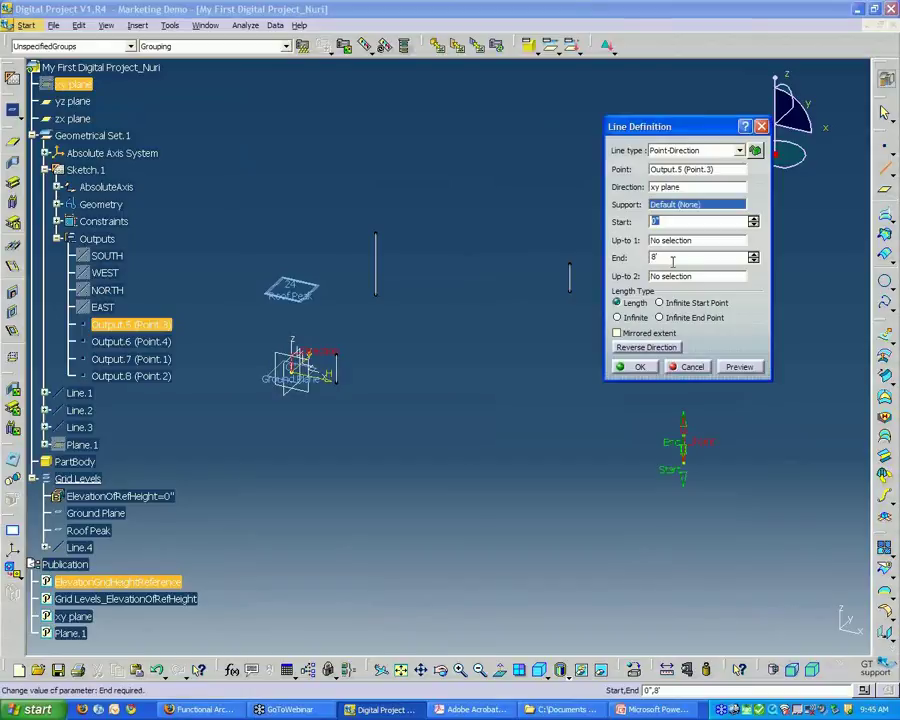
pyautogui.moveTo(669, 259); pyautogui.dragTo(623, 255)
pyautogui.click(681, 277)
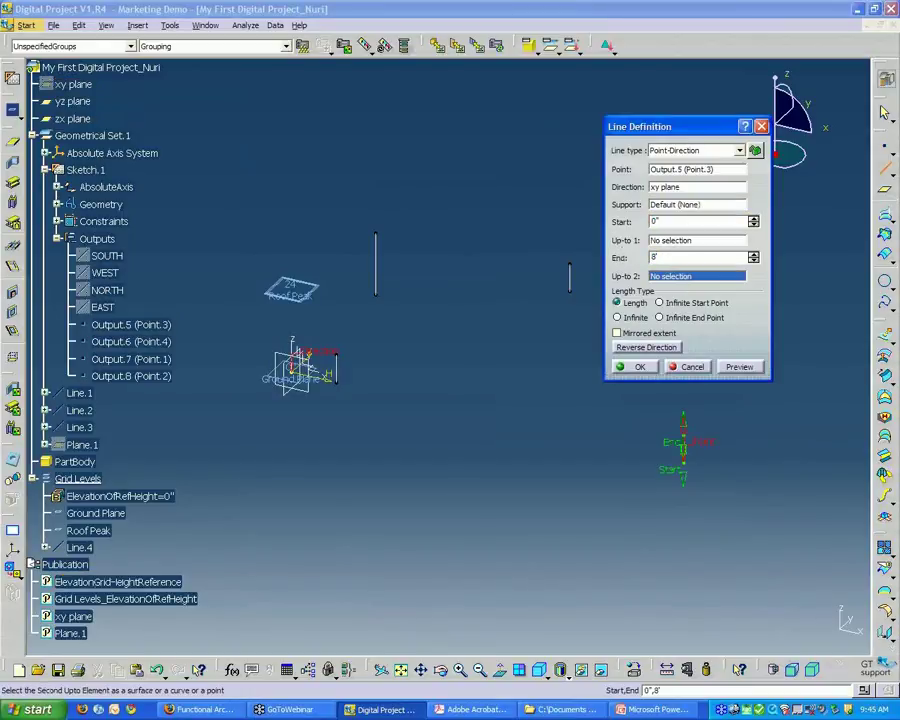
pyautogui.click(90, 533)
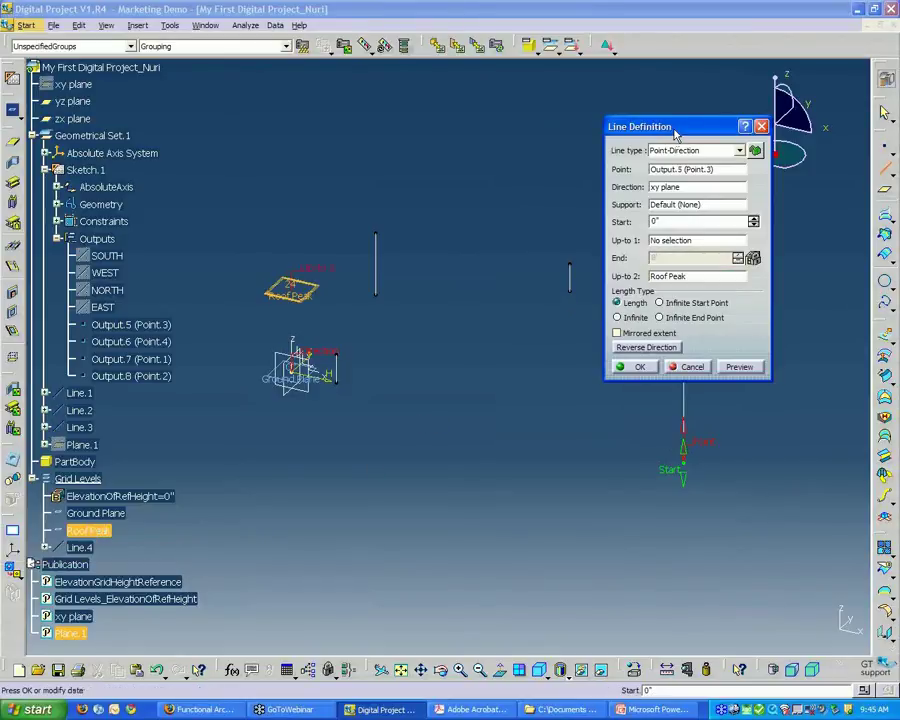
pyautogui.moveTo(675, 133); pyautogui.dragTo(450, 111)
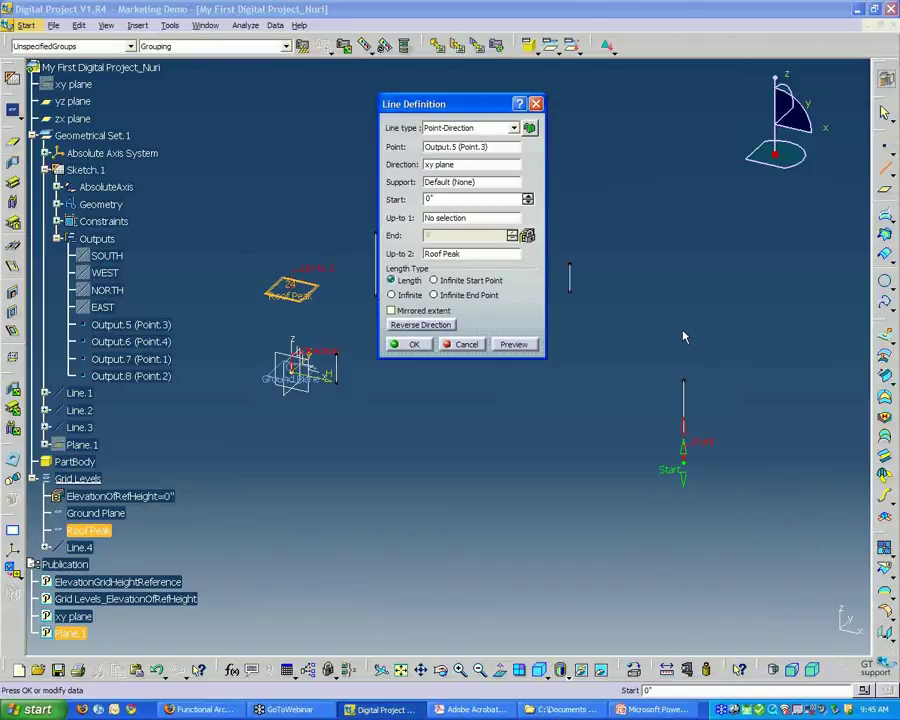
pyautogui.click(414, 344)
# Define a polyline through the upper endpoints of the four vertical lines, starting at Line.4, continuing to Line.1 and around the perimeter
pyautogui.moveTo(414, 350)
pyautogui.mouseDown(button='middle')
pyautogui.moveTo(400, 362)
pyautogui.moveTo(410, 355)
pyautogui.mouseUp(button='middle')
pyautogui.scroll(-2, 215, 442)
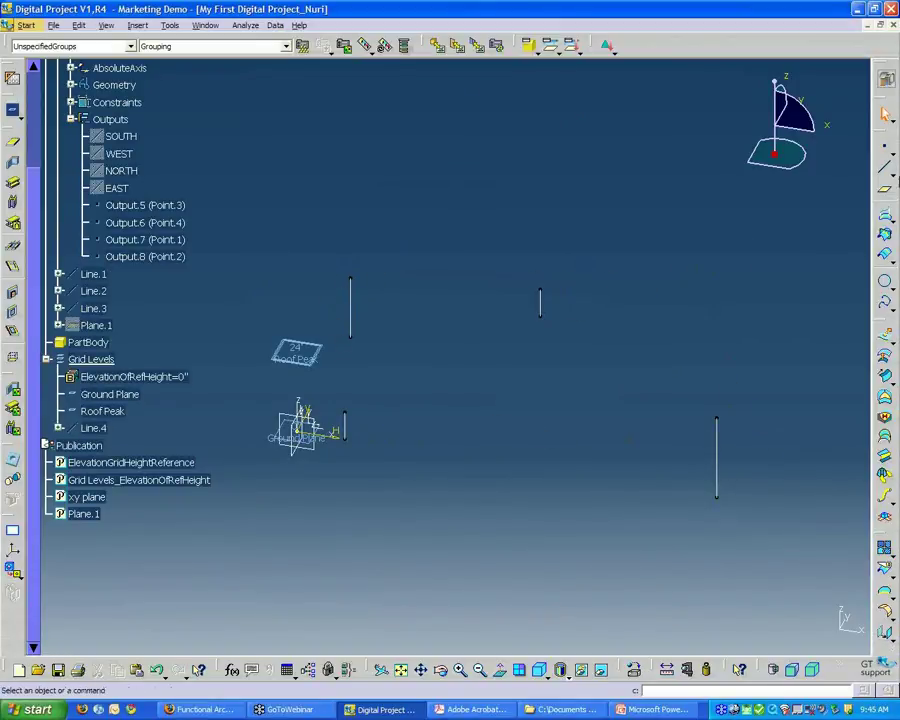
pyautogui.moveTo(712, 392); pyautogui.dragTo(500, 205, button='middle')
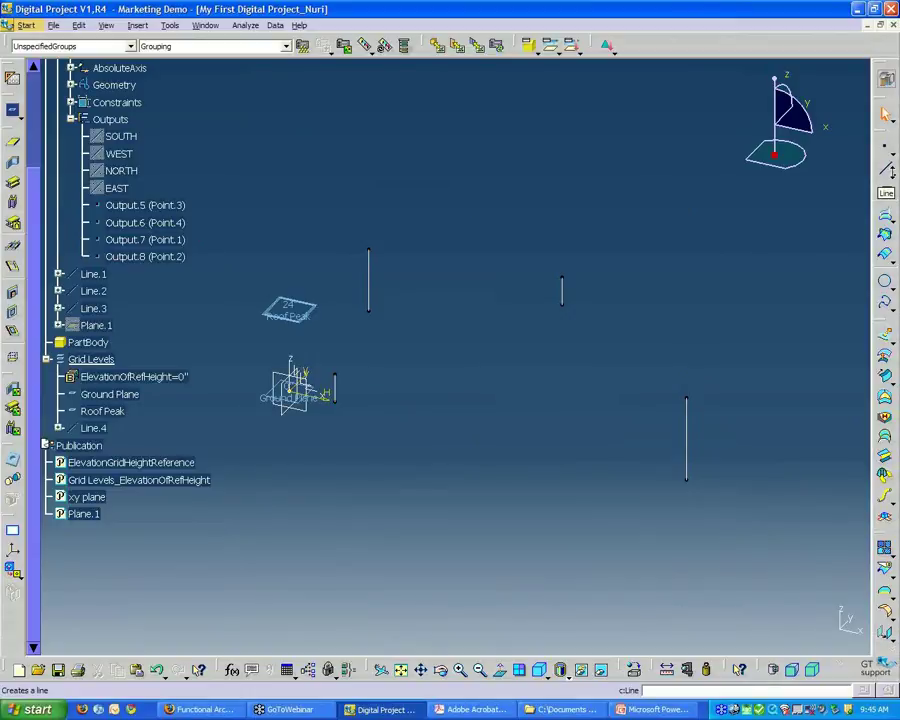
pyautogui.click(891, 175)
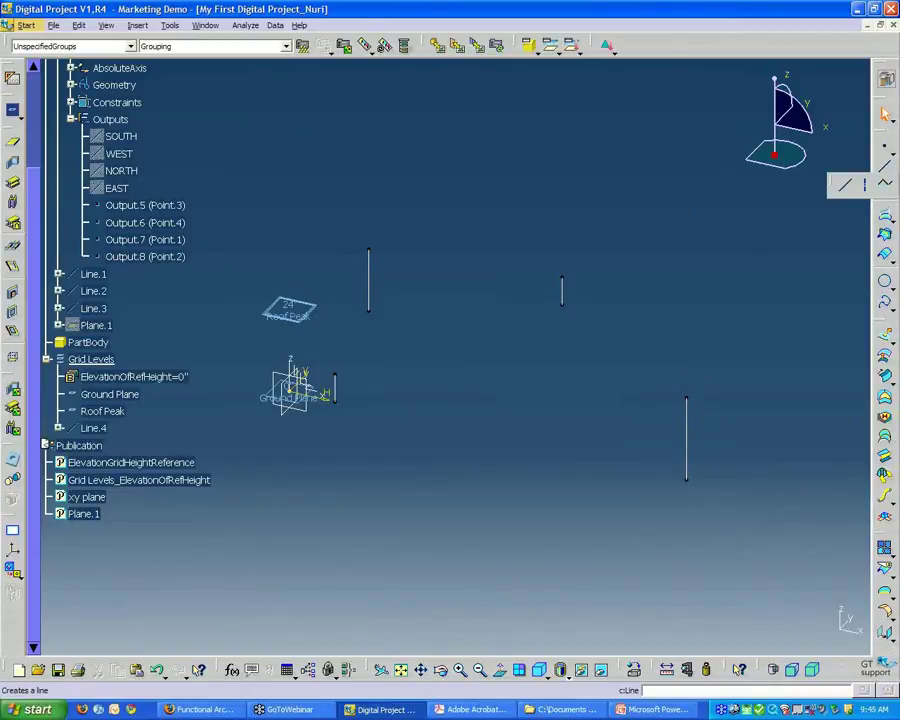
pyautogui.click(887, 190)
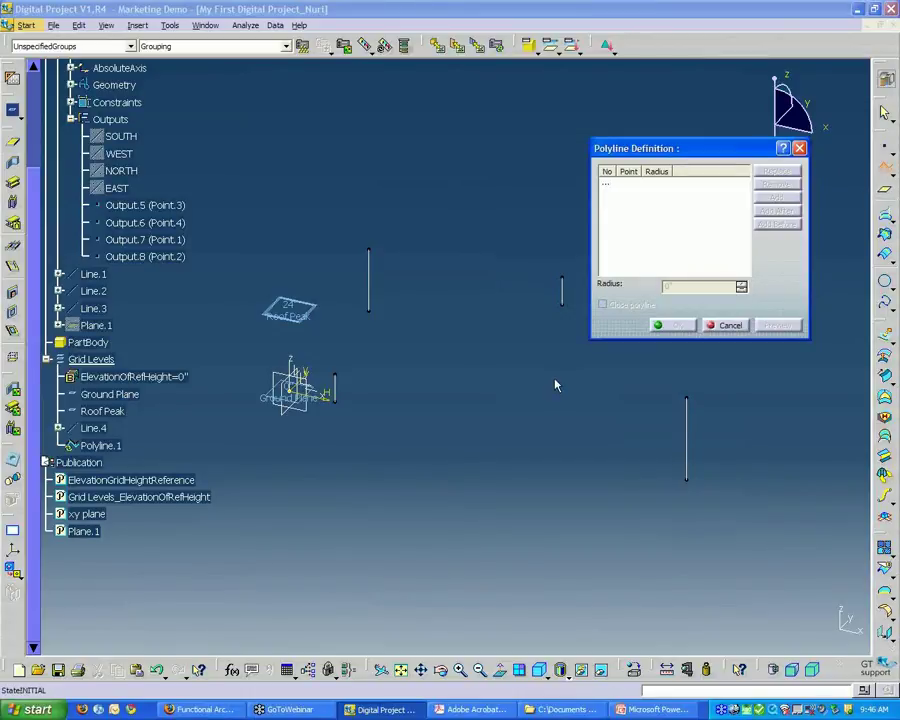
pyautogui.click(550, 418)
pyautogui.moveTo(550, 418); pyautogui.dragTo(501, 412, button='middle')
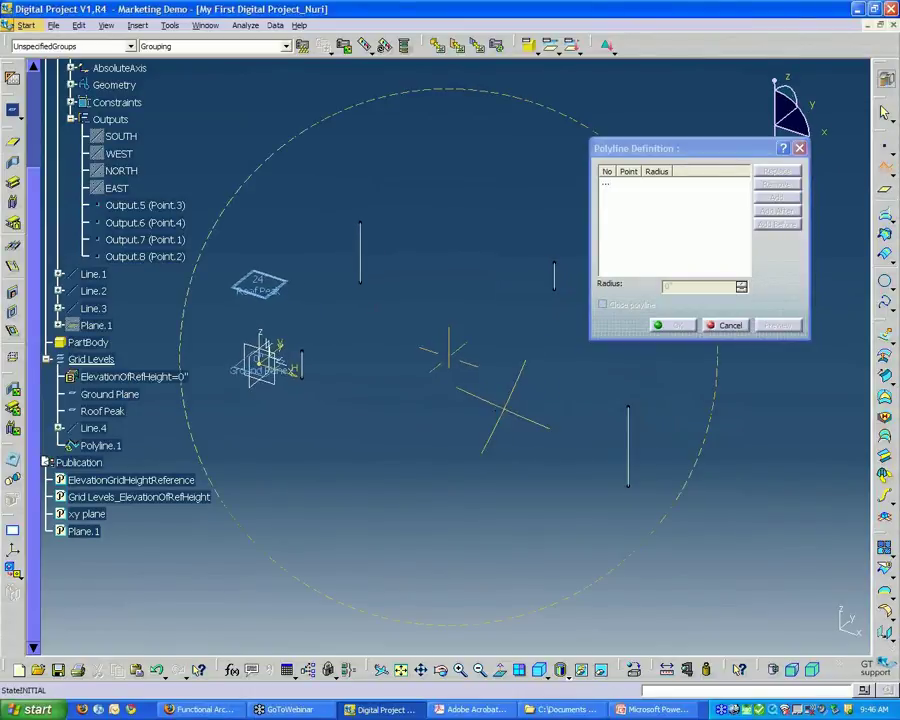
pyautogui.click(631, 409)
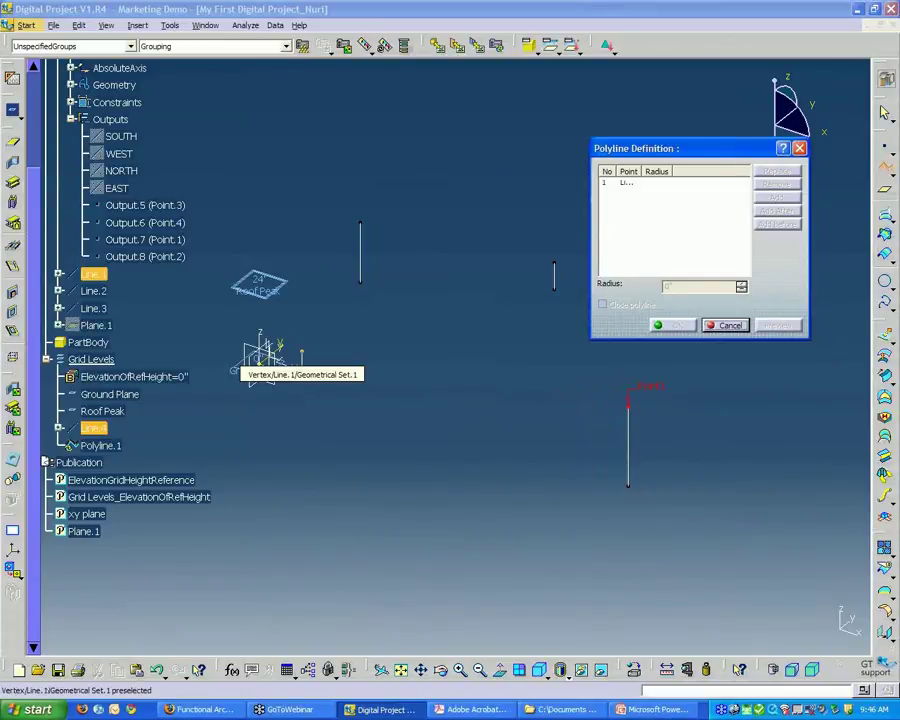
pyautogui.click(301, 352)
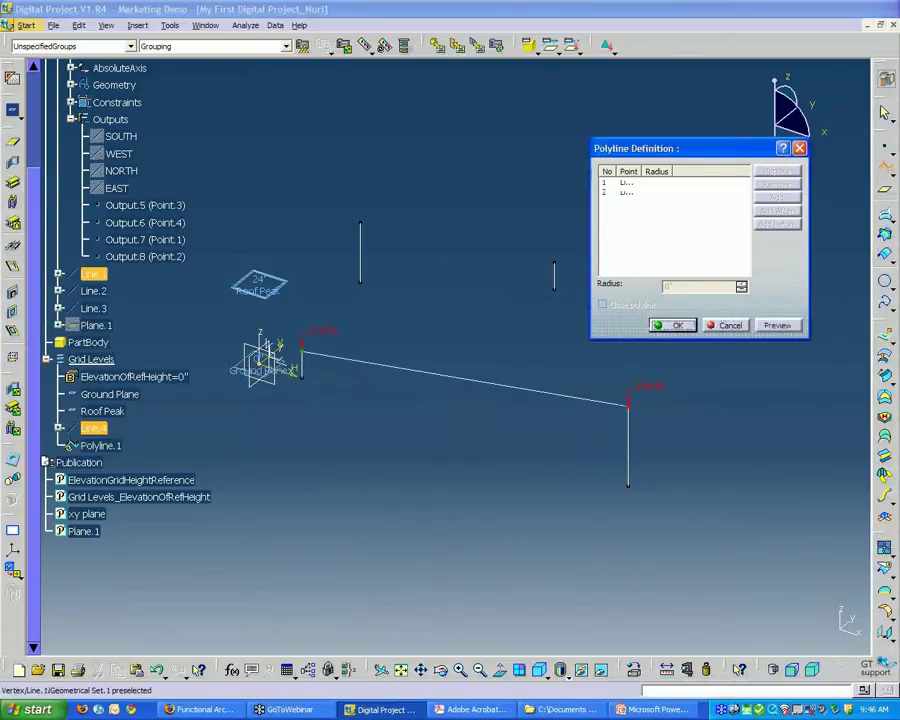
pyautogui.click(363, 223)
pyautogui.moveTo(480, 287); pyautogui.dragTo(519, 291, button='middle')
pyautogui.click(530, 278)
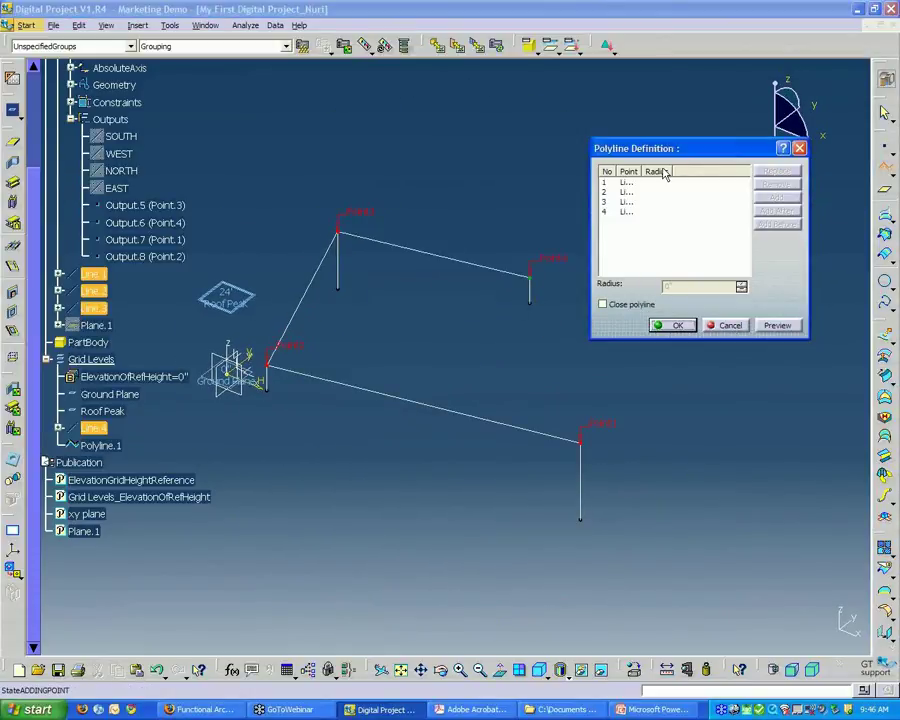
# Close the polyline back to its first point and create it
pyautogui.moveTo(660, 148); pyautogui.dragTo(685, 128)
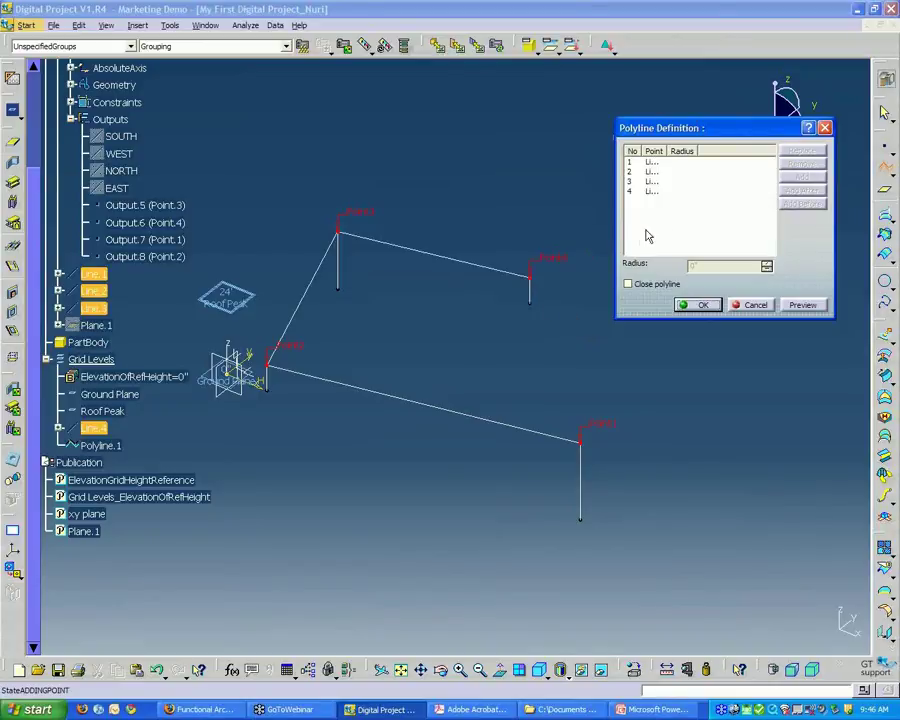
pyautogui.click(628, 285)
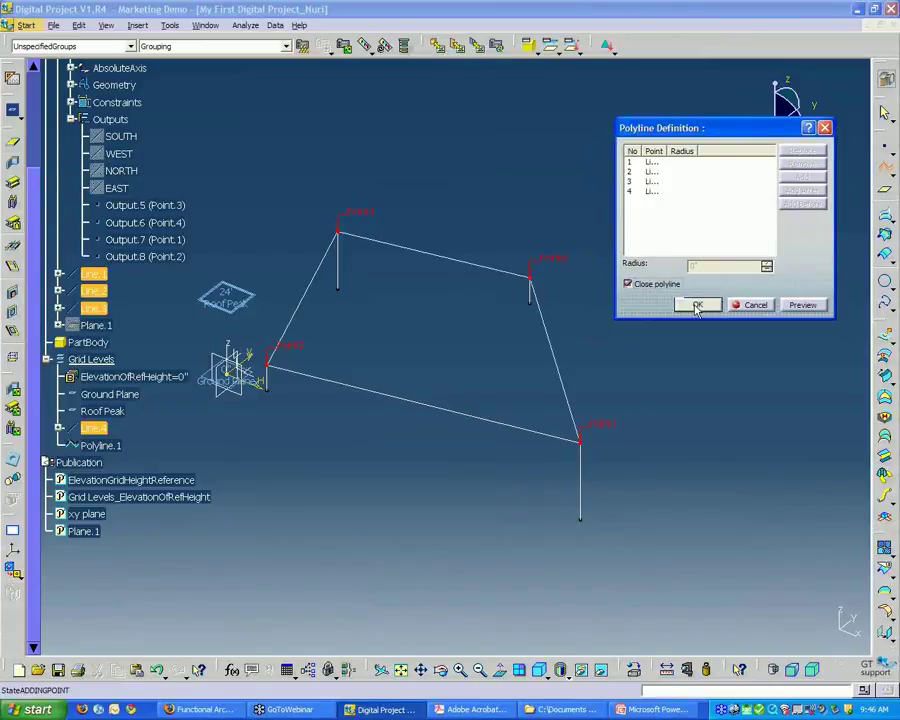
pyautogui.click(697, 306)
# Move Line.4 from Grid Levels into the last position of Geometrical Set.1
pyautogui.moveTo(588, 294); pyautogui.dragTo(705, 233, button='middle')
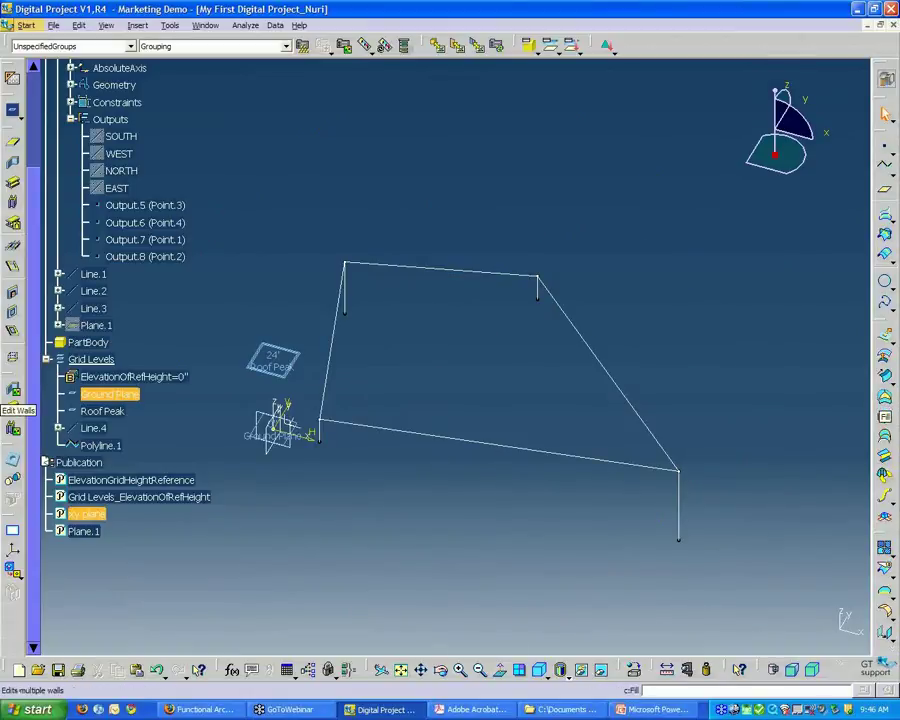
pyautogui.moveTo(156, 446); pyautogui.dragTo(180, 410, button='middle')
pyautogui.moveTo(225, 437); pyautogui.dragTo(211, 414, button='middle')
pyautogui.scroll(2, 201, 309)
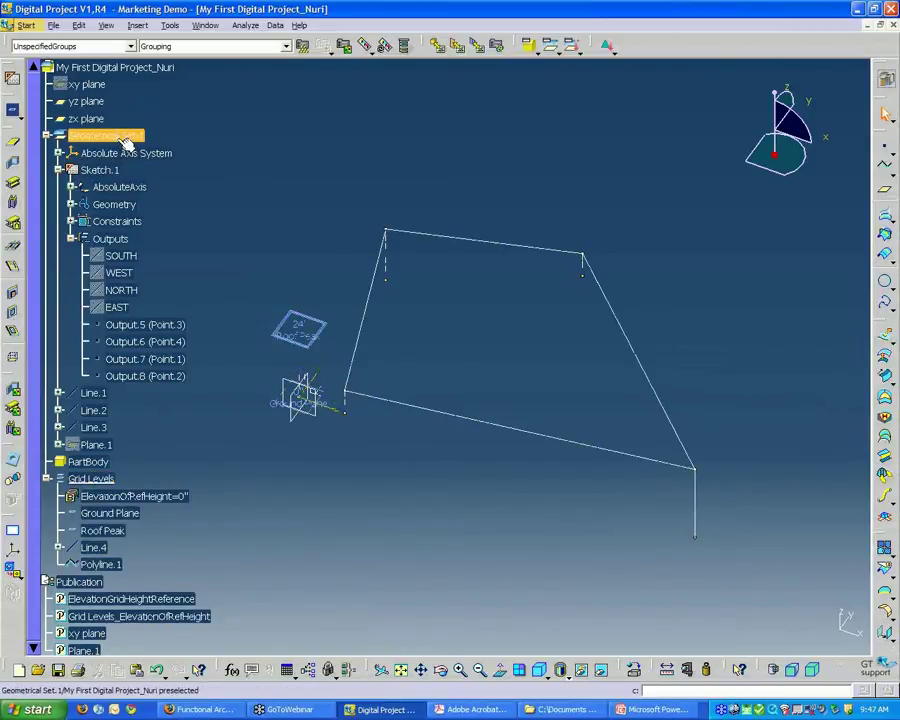
pyautogui.rightClick(97, 553)
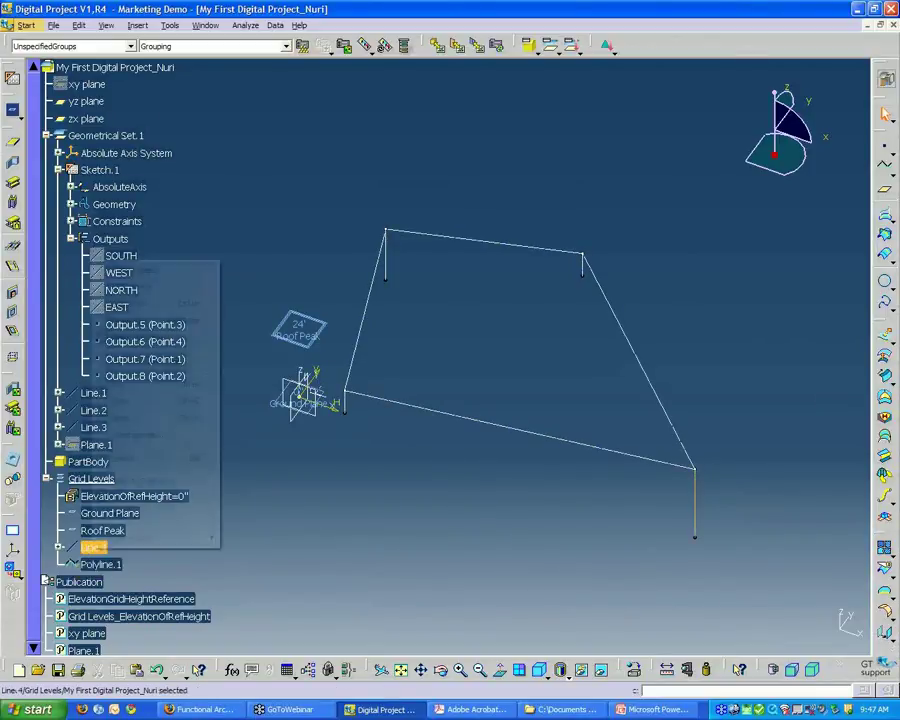
pyautogui.moveTo(215, 541)
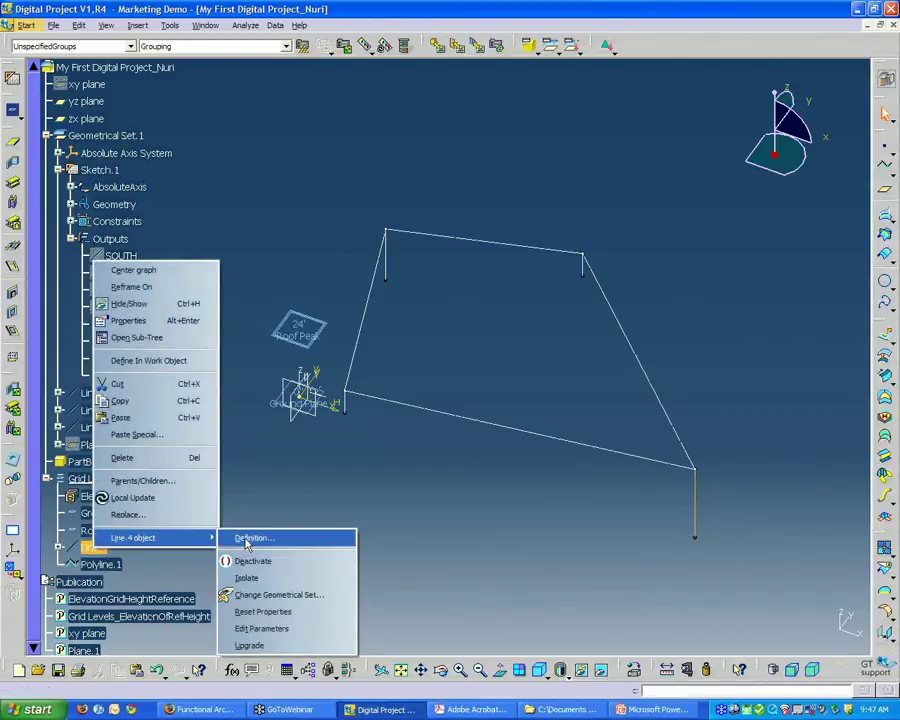
pyautogui.click(262, 596)
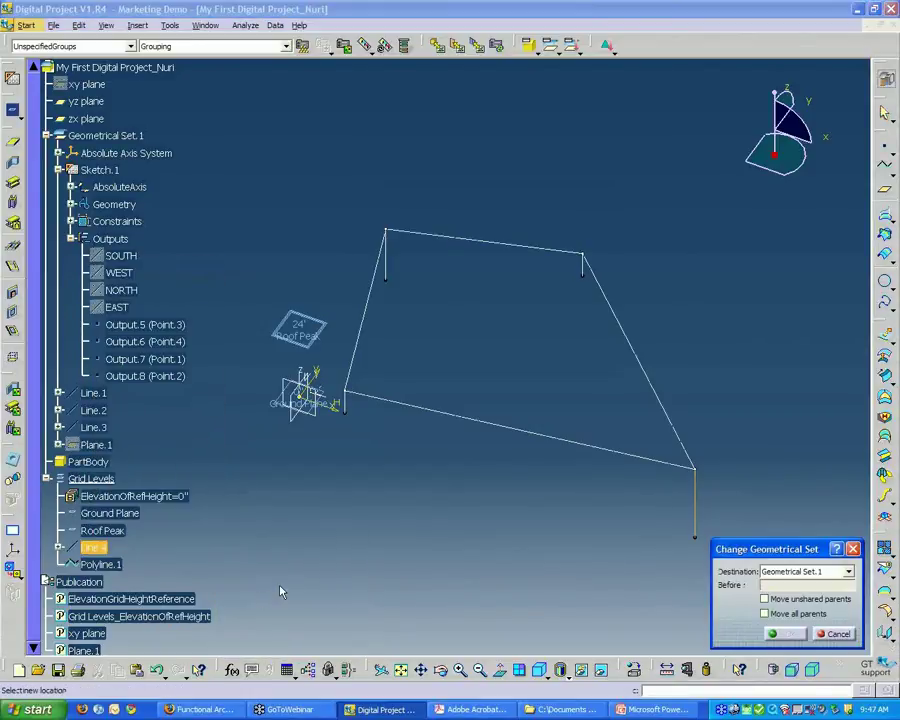
pyautogui.click(108, 136)
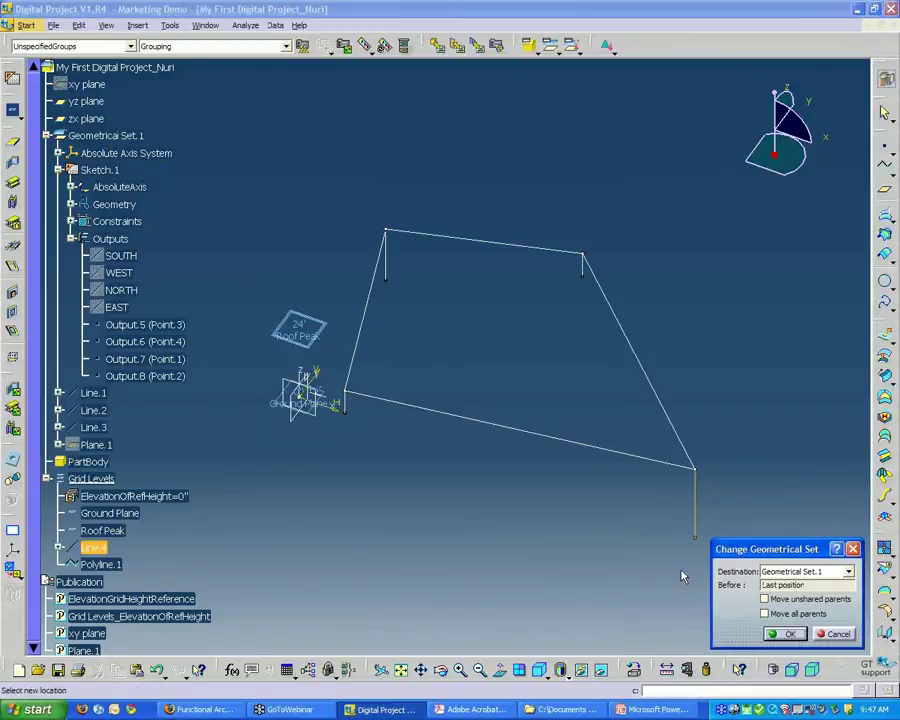
pyautogui.click(787, 633)
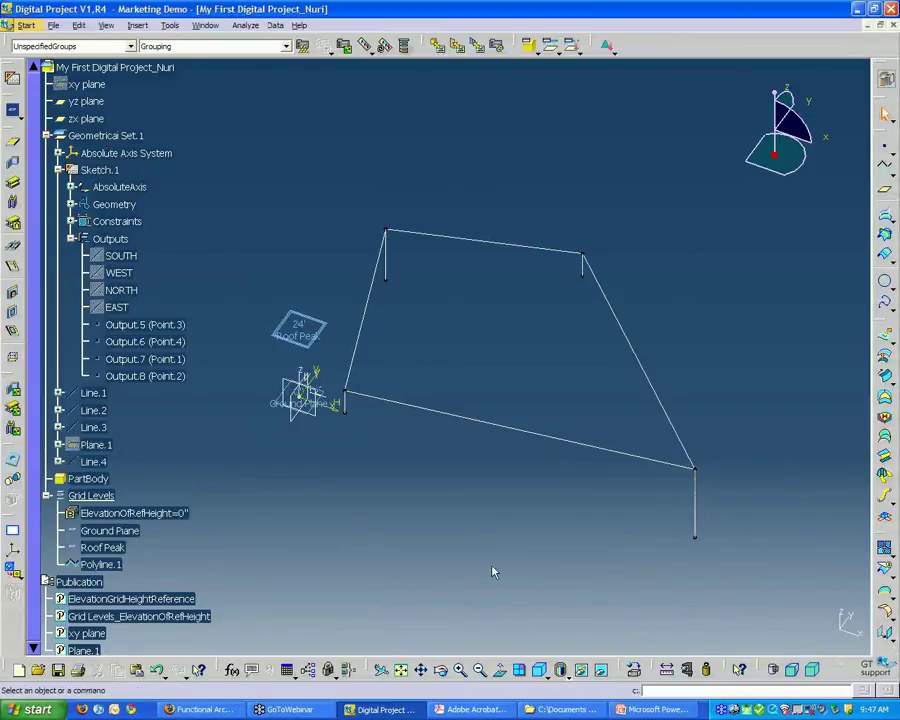
# Move Polyline.1 from Grid Levels into the last position of Geometrical Set.1
pyautogui.rightClick(108, 566)
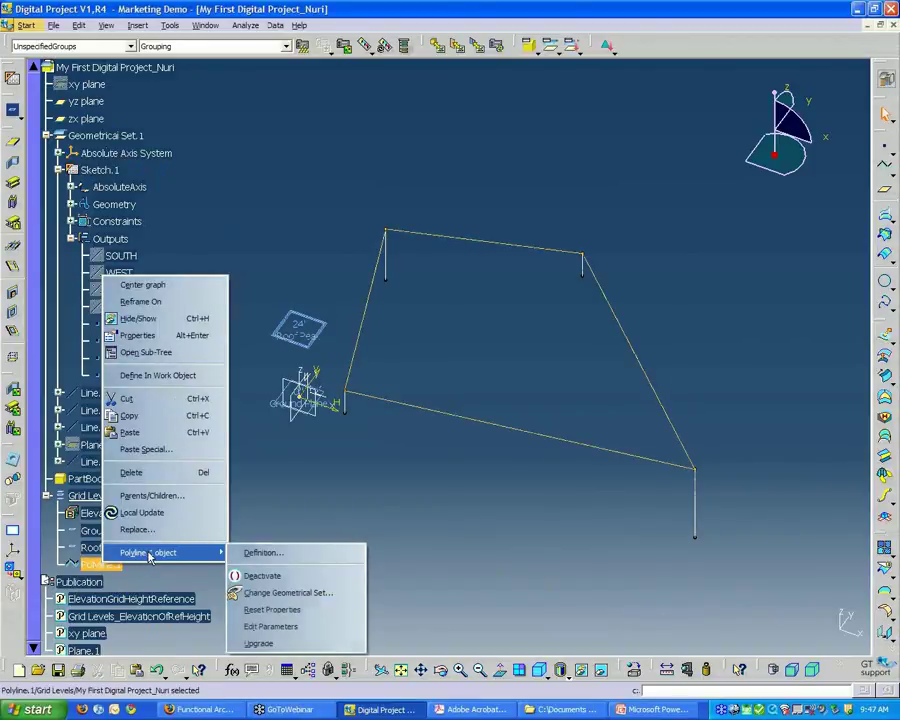
pyautogui.moveTo(190, 552)
pyautogui.click(292, 592)
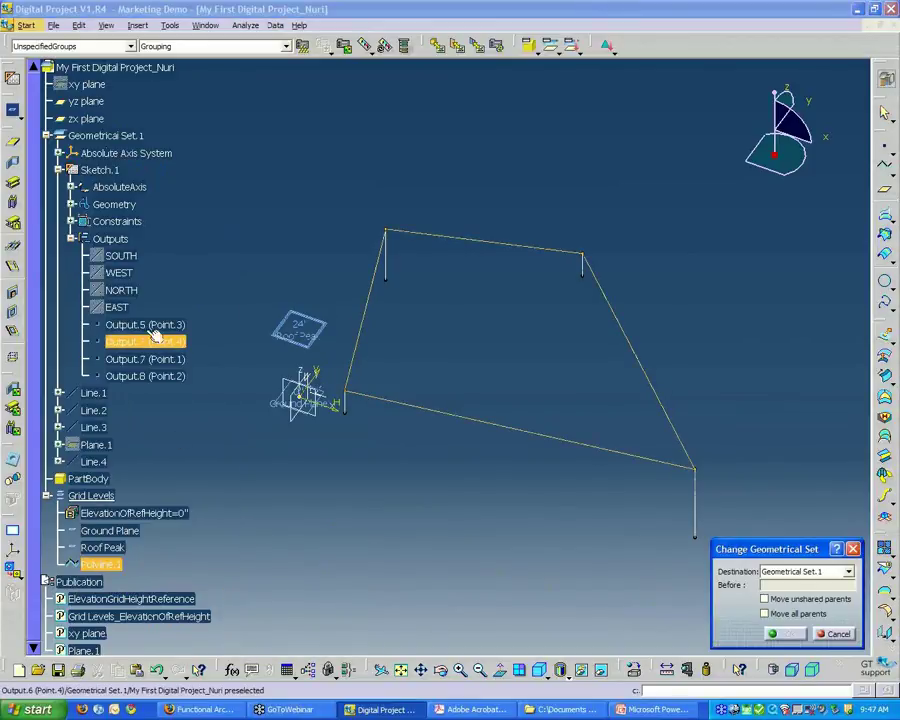
pyautogui.click(110, 141)
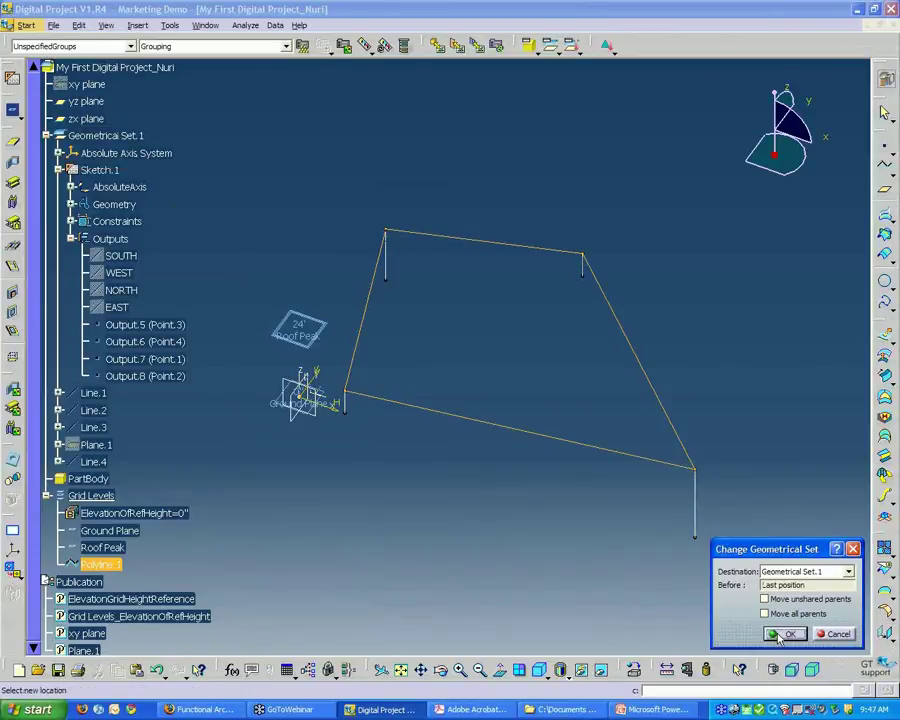
pyautogui.click(786, 634)
# Collapse the Grid Levels branch and define Geometrical Set.1 as the in-work object
pyautogui.moveTo(237, 489)
pyautogui.mouseDown(button='middle')
pyautogui.moveTo(249, 466)
pyautogui.moveTo(253, 478)
pyautogui.mouseUp(button='middle')
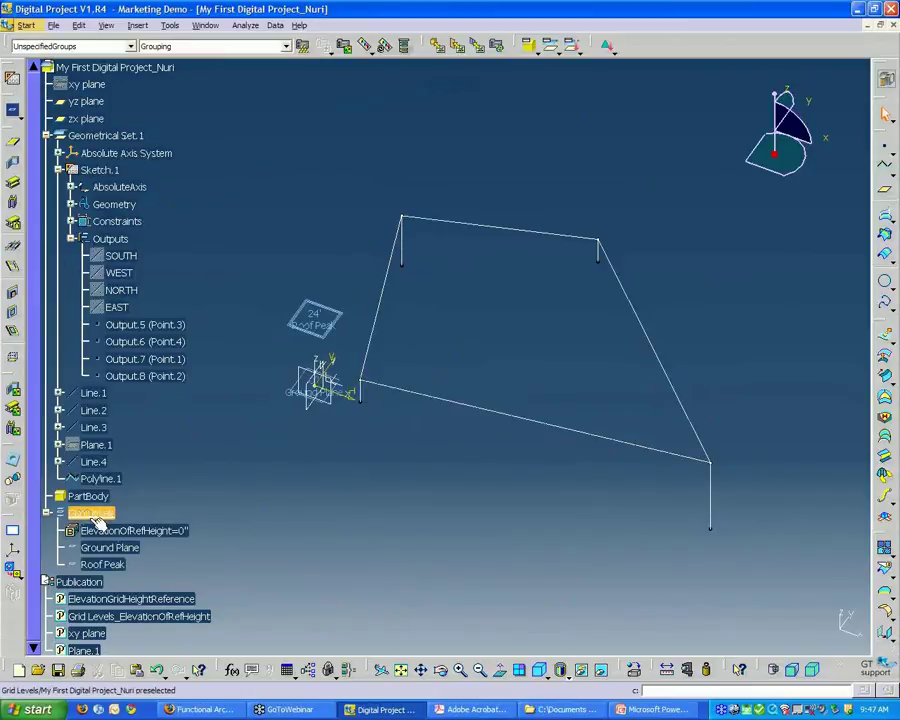
pyautogui.click(46, 513)
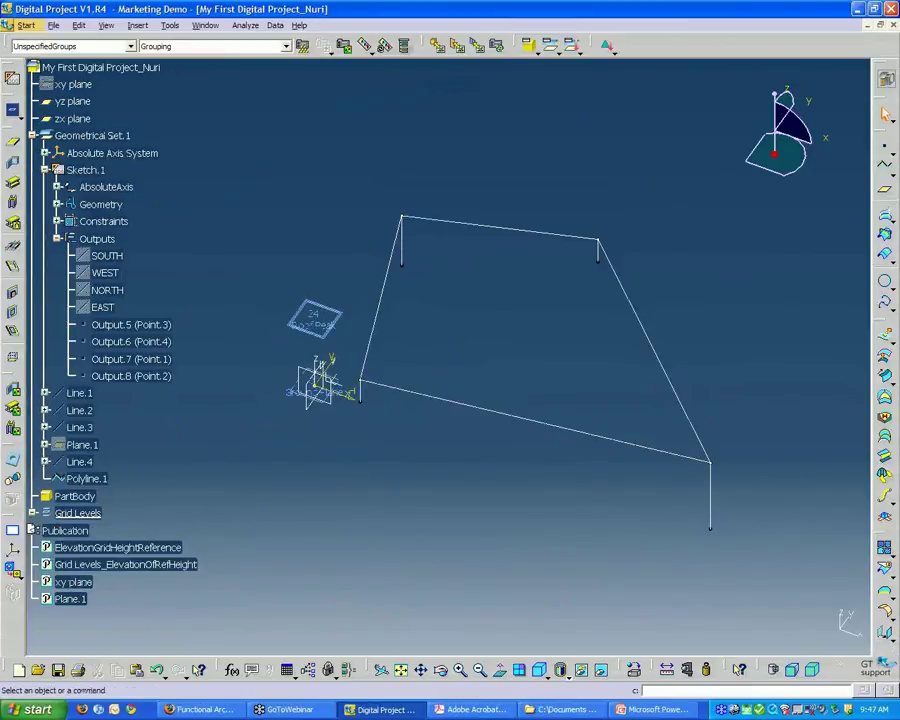
pyautogui.click(80, 141)
pyautogui.rightClick(78, 140)
pyautogui.moveTo(146, 424)
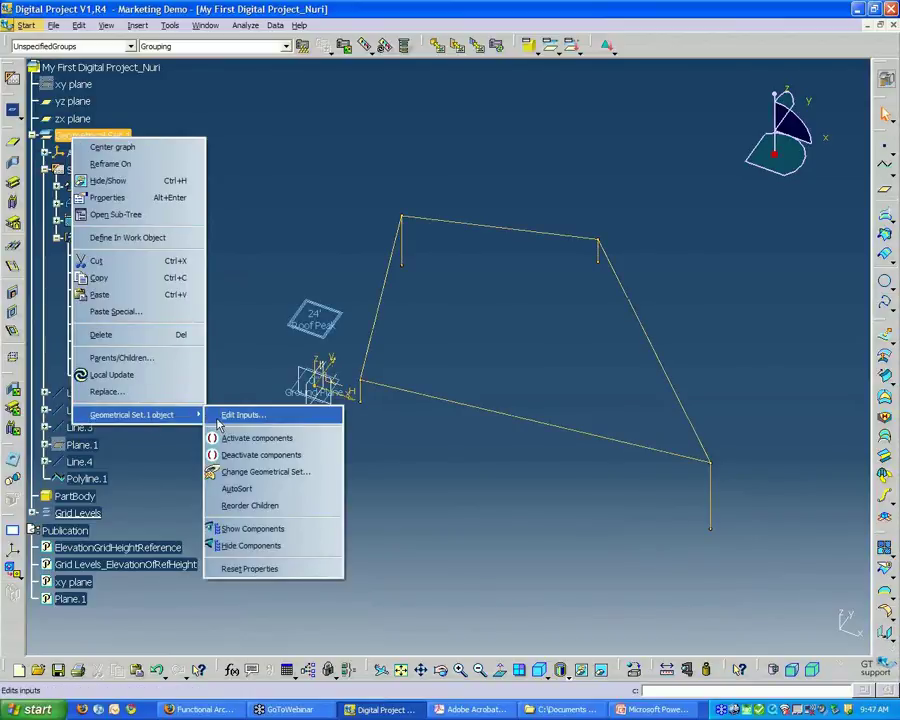
pyautogui.click(140, 238)
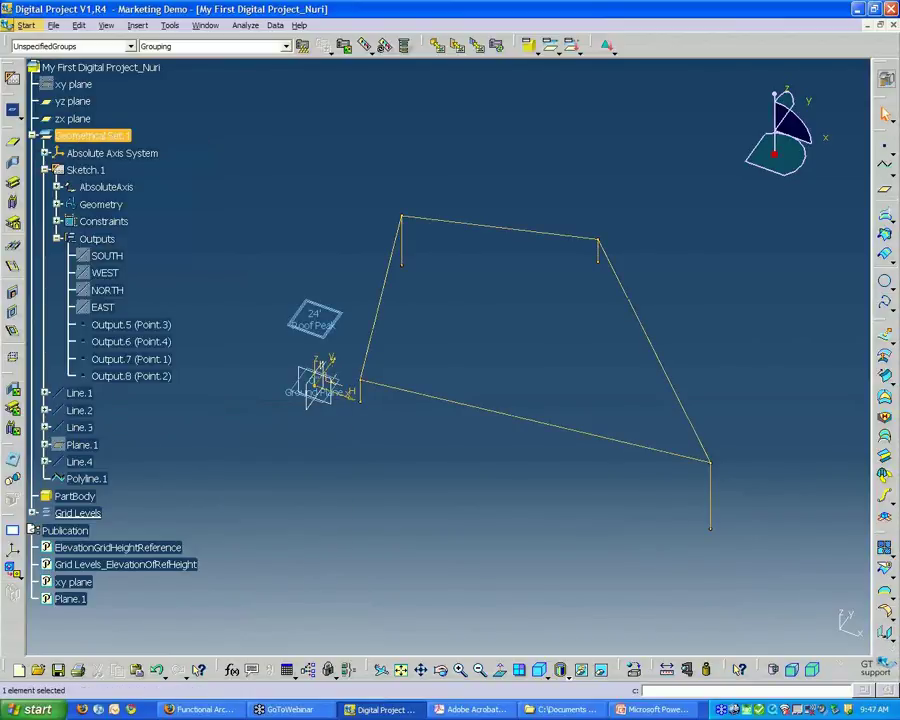
pyautogui.click(225, 223)
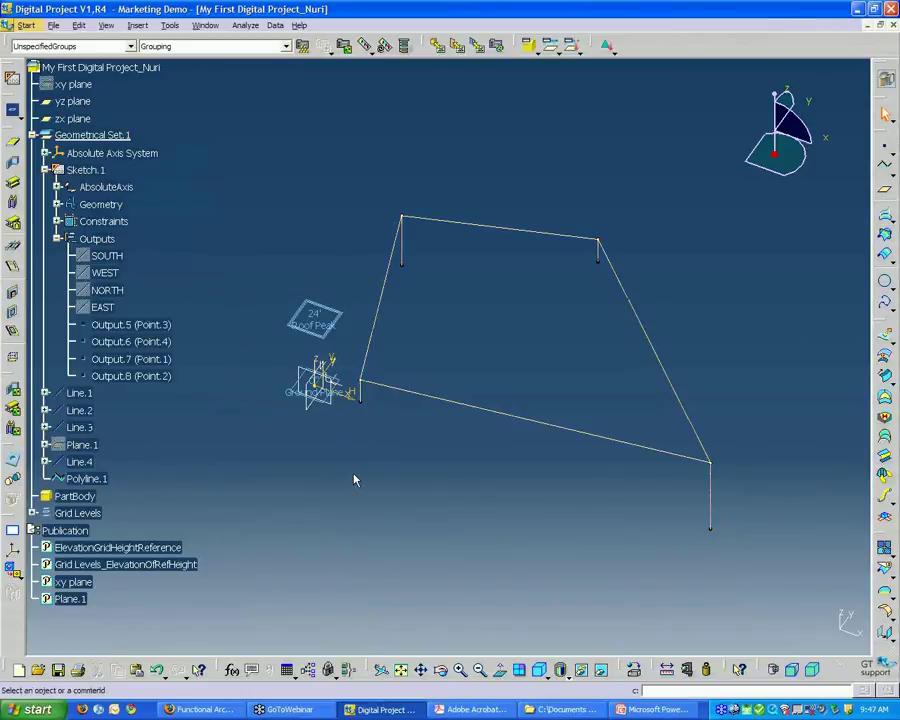
pyautogui.moveTo(353, 480)
pyautogui.mouseDown(button='middle')
pyautogui.moveTo(346, 484)
pyautogui.moveTo(412, 470)
pyautogui.mouseUp(button='middle')
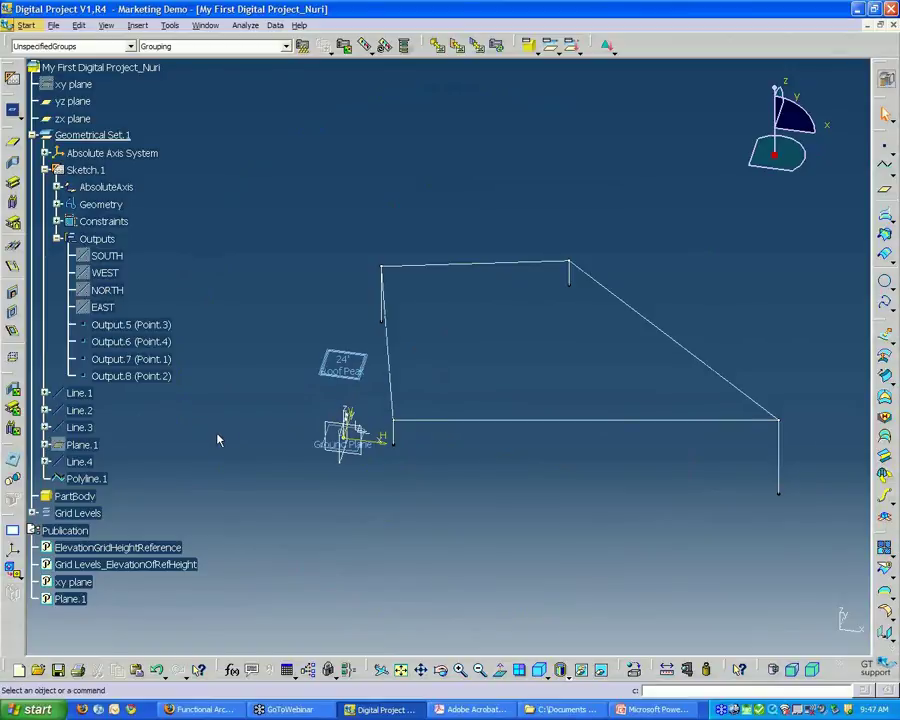
pyautogui.moveTo(428, 518)
pyautogui.mouseDown(button='middle')
pyautogui.moveTo(634, 199)
pyautogui.moveTo(685, 255)
pyautogui.moveTo(671, 257)
pyautogui.moveTo(672, 246)
pyautogui.mouseUp(button='middle')
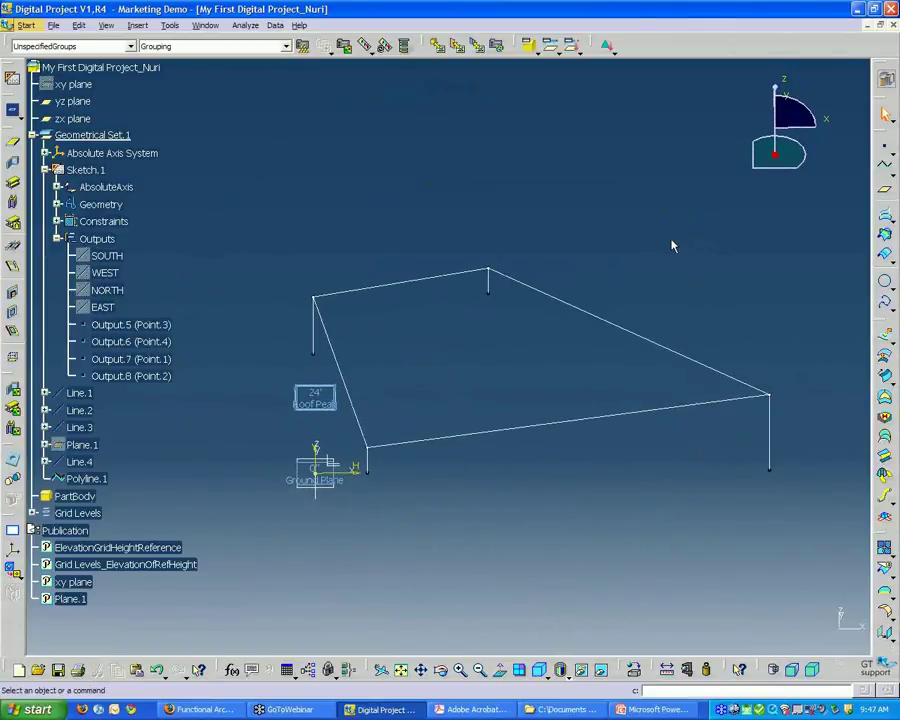
# Create a fill surface for the roof using the closed Polyline.1 as its boundary
pyautogui.click(885, 400)
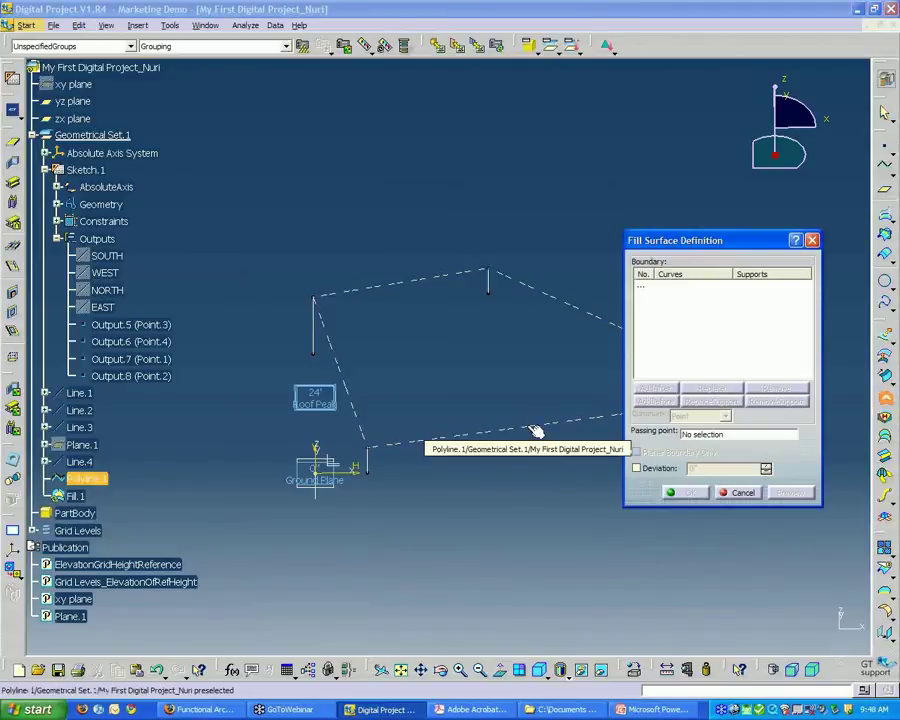
pyautogui.click(537, 430)
pyautogui.click(687, 492)
pyautogui.moveTo(470, 500); pyautogui.dragTo(405, 287, button='middle')
pyautogui.moveTo(239, 508); pyautogui.dragTo(325, 525, button='middle')
pyautogui.moveTo(303, 241); pyautogui.dragTo(312, 240, button='middle')
pyautogui.moveTo(481, 528); pyautogui.dragTo(490, 528, button='middle')
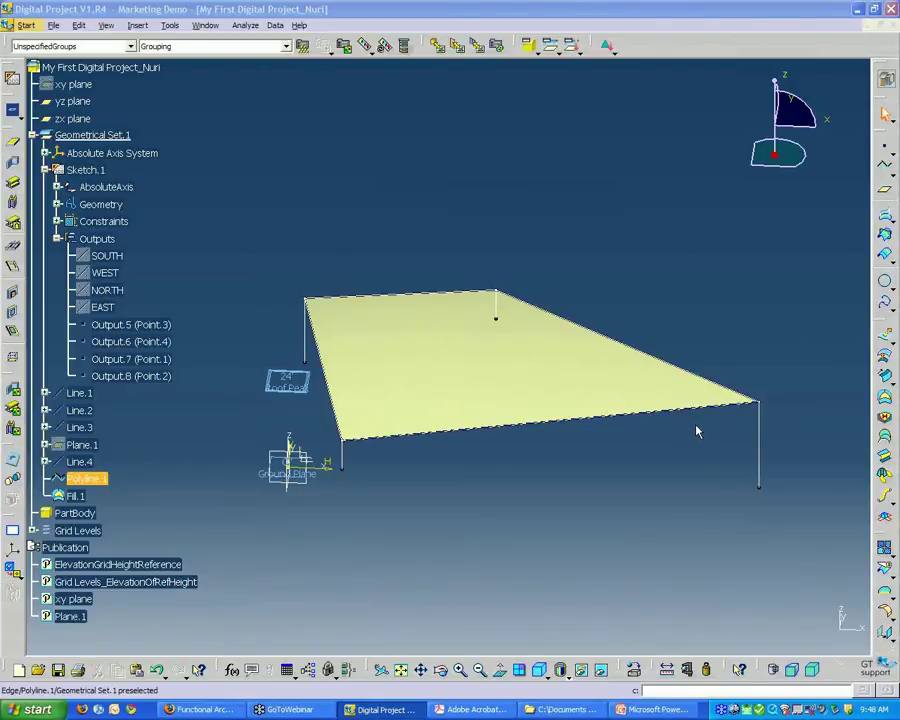
pyautogui.moveTo(527, 517); pyautogui.dragTo(462, 508, button='middle')
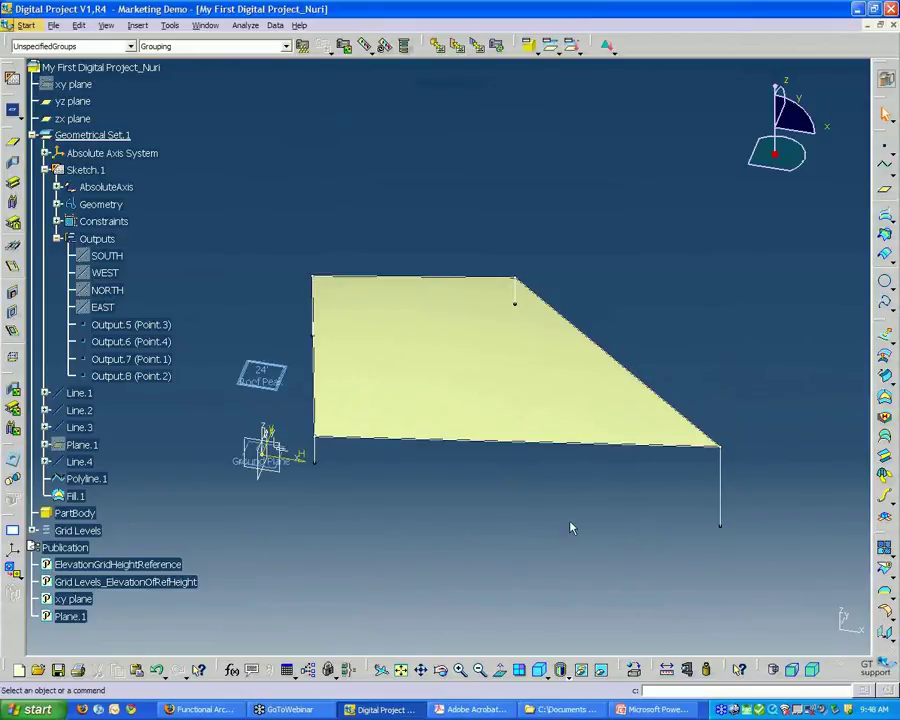
pyautogui.moveTo(572, 526); pyautogui.dragTo(605, 510, button='middle')
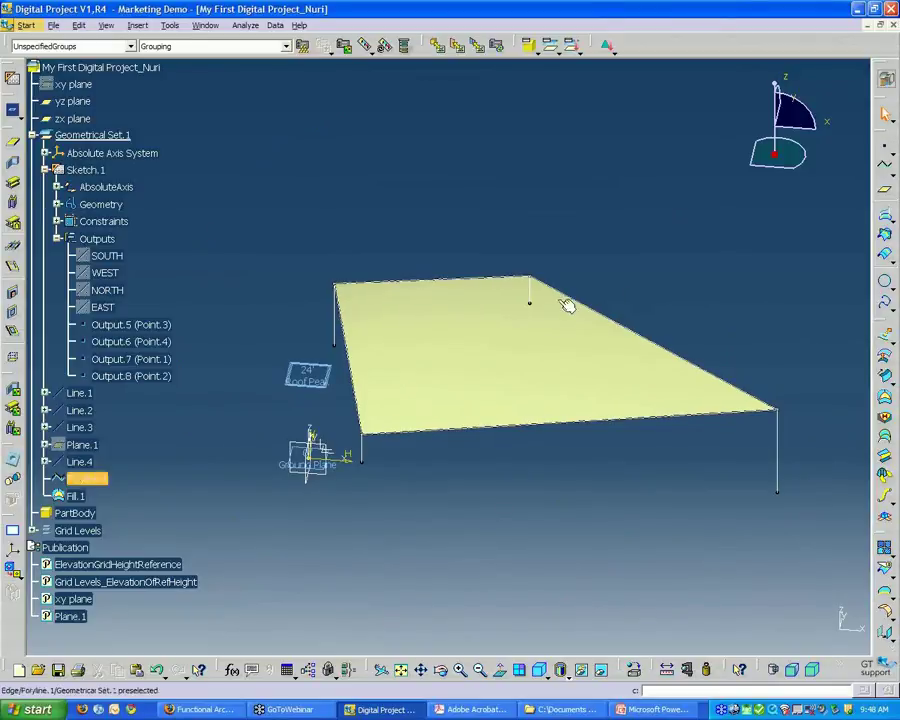
pyautogui.moveTo(532, 476); pyautogui.dragTo(488, 234, button='middle')
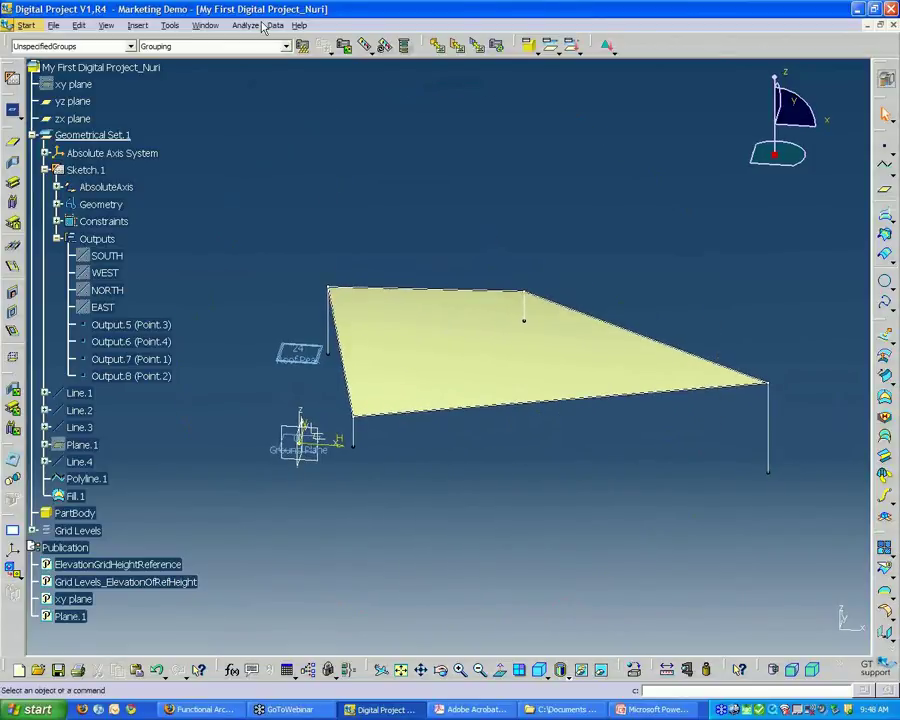
# Open Starter Sketches.CATPart from the Digital_Project_V1R4_Quick_Start_Guide_Models folder and dismiss the incident report
pyautogui.click(208, 26)
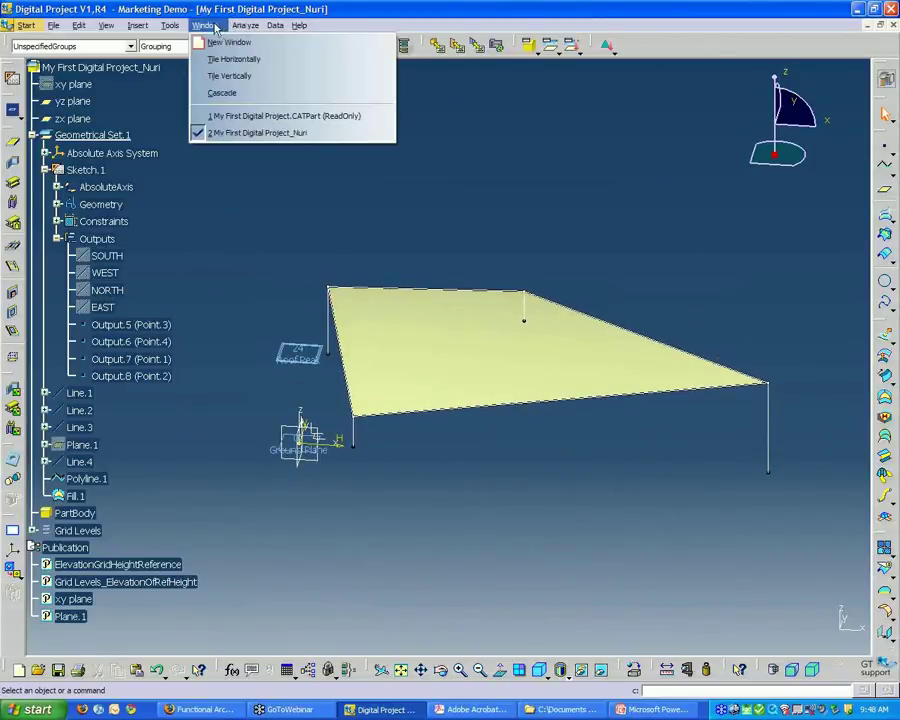
pyautogui.click(488, 204)
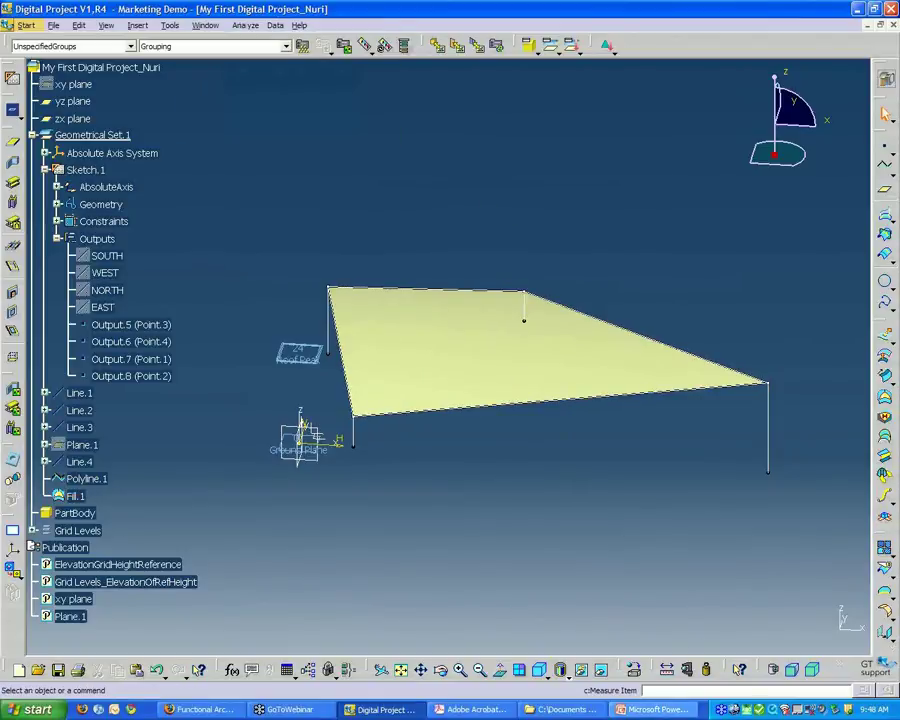
pyautogui.click(562, 709)
pyautogui.moveTo(218, 76); pyautogui.dragTo(383, 159)
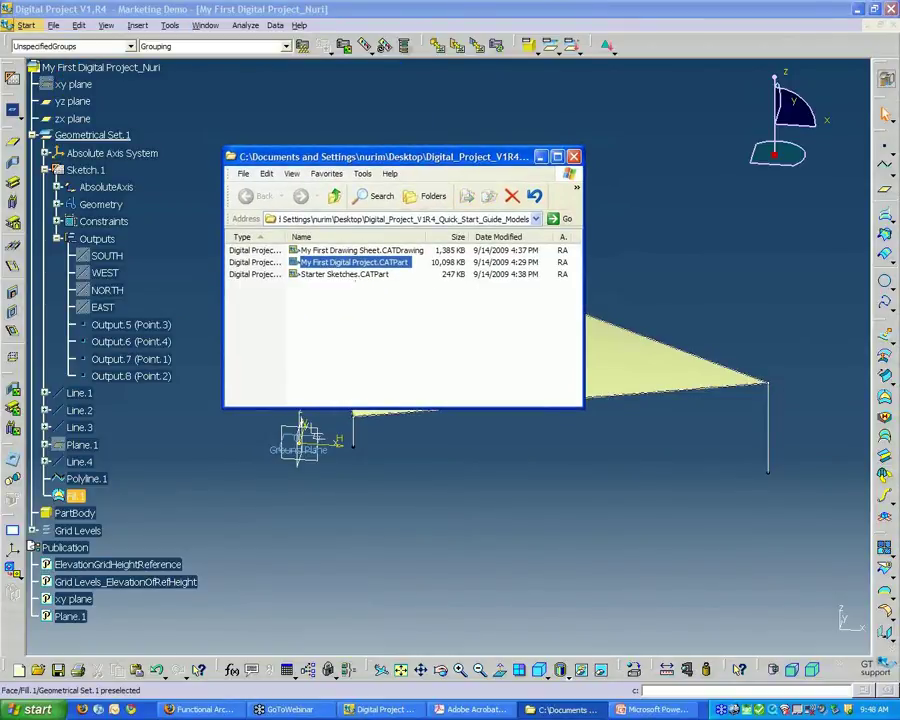
pyautogui.click(352, 275)
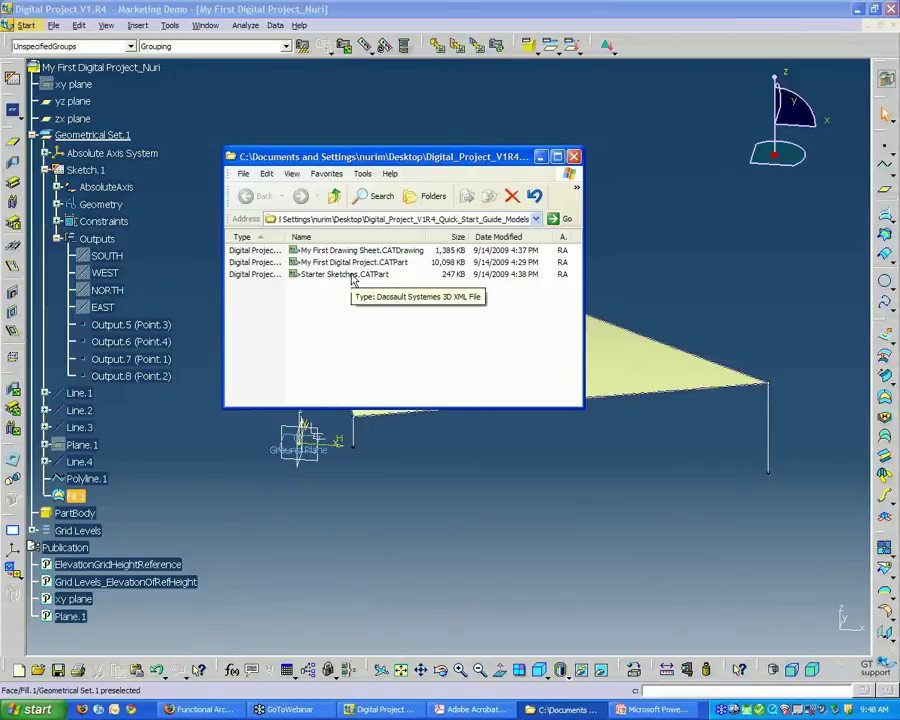
pyautogui.moveTo(347, 281)
pyautogui.mouseDown()
pyautogui.moveTo(362, 281)
pyautogui.moveTo(505, 549)
pyautogui.mouseUp()
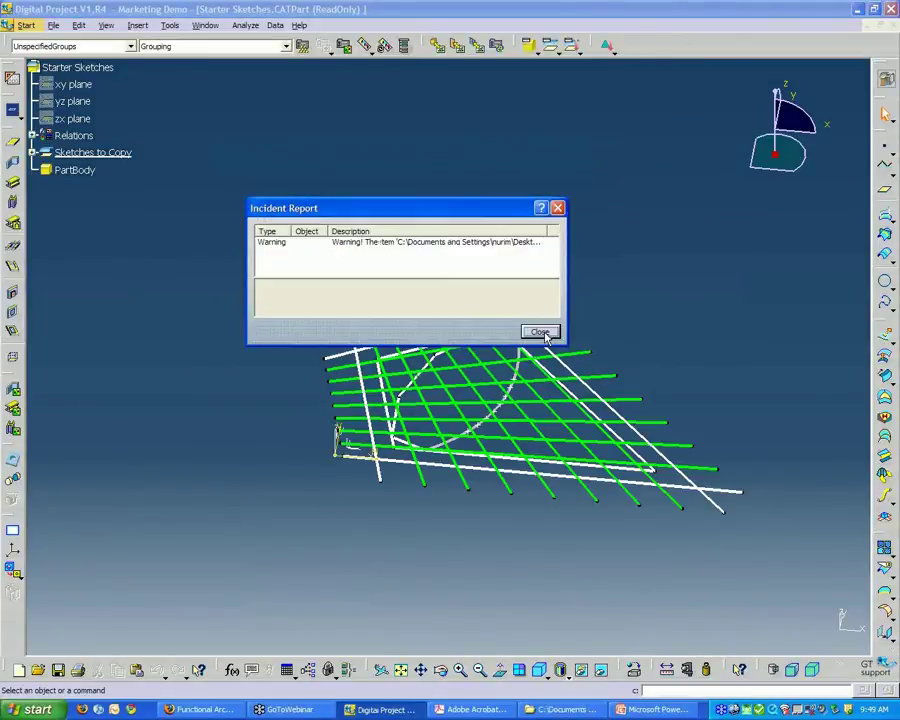
pyautogui.press('Return')
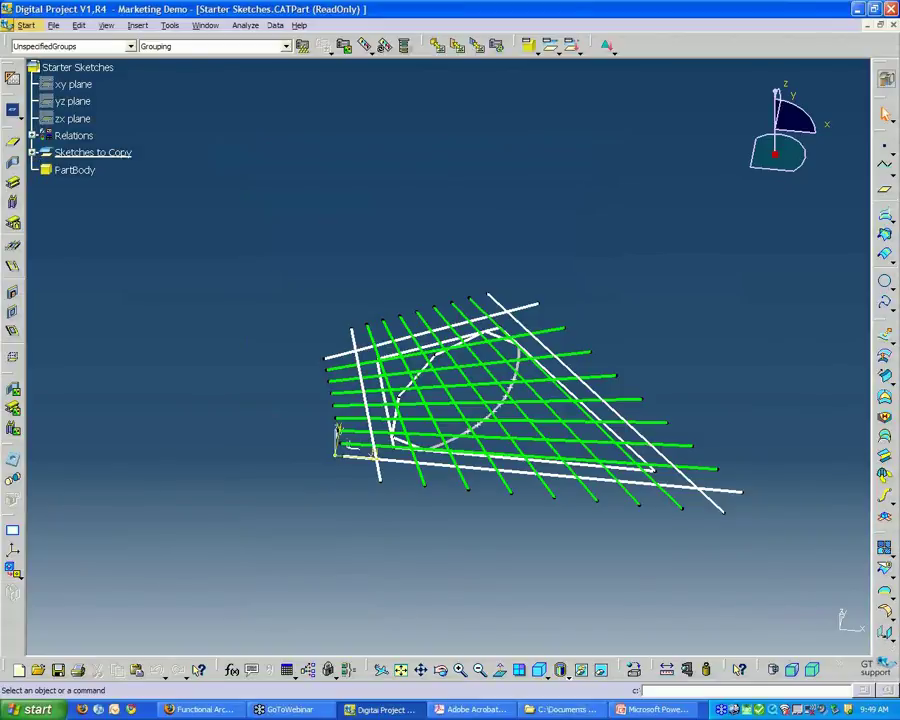
# Expand the Sketches to Copy set and copy its Grid sketch
pyautogui.click(32, 152)
pyautogui.click(76, 204)
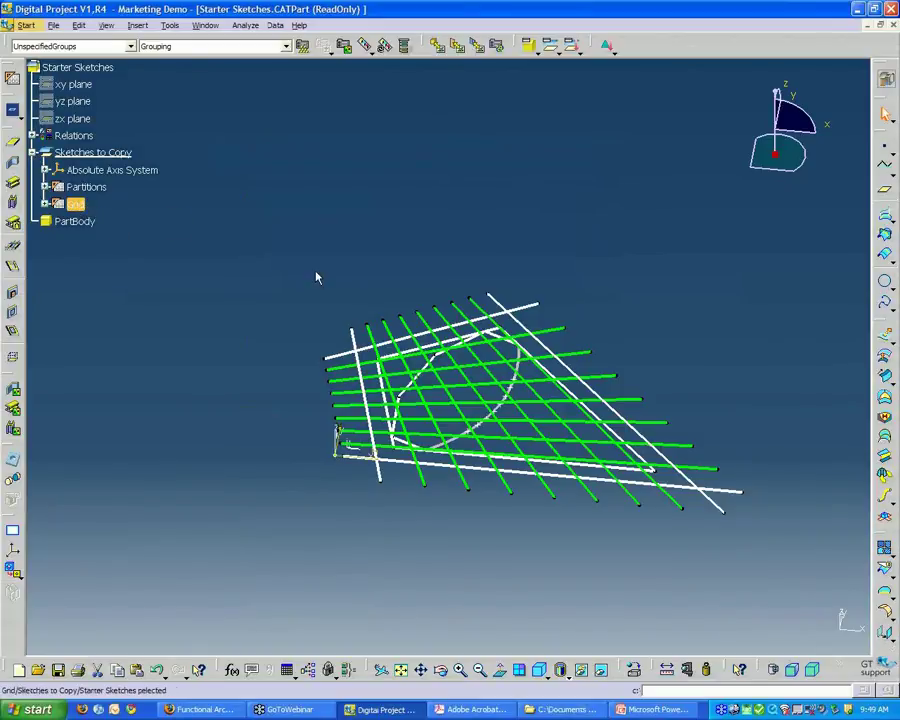
pyautogui.click(150, 204)
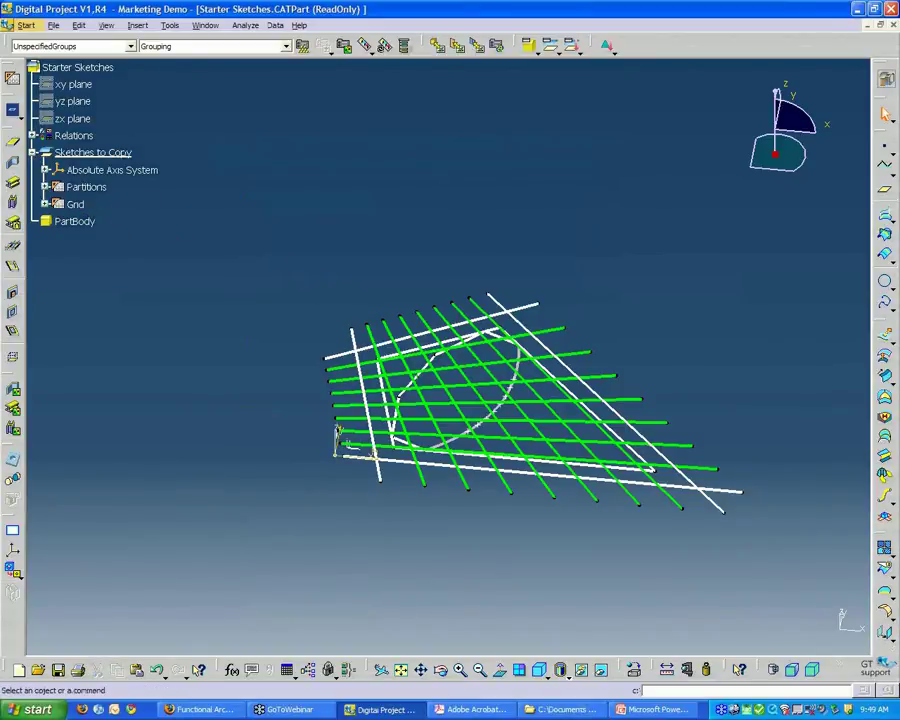
pyautogui.rightClick(78, 206)
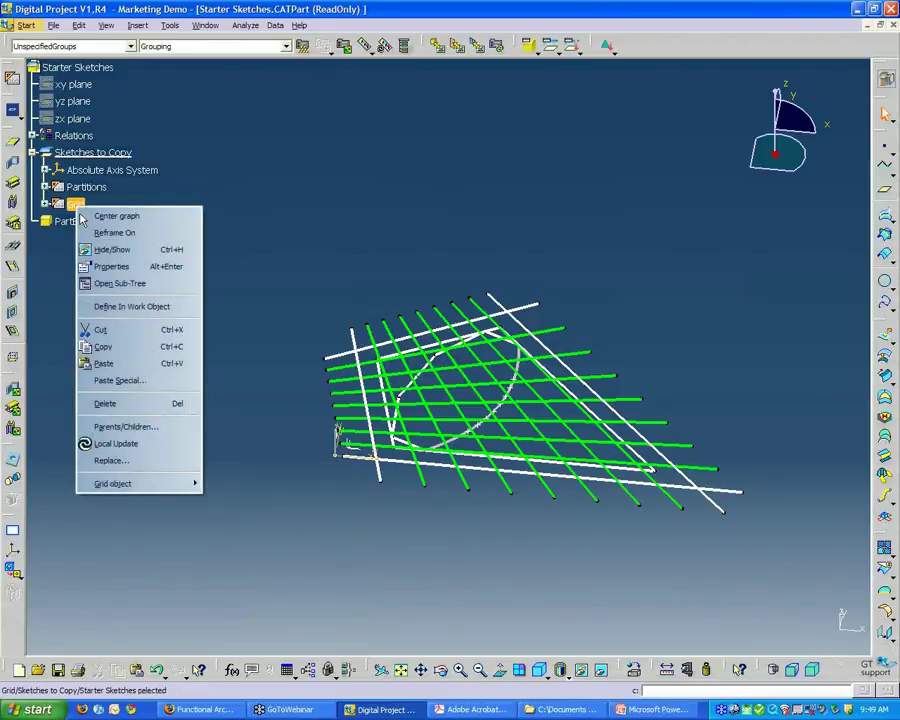
pyautogui.click(130, 350)
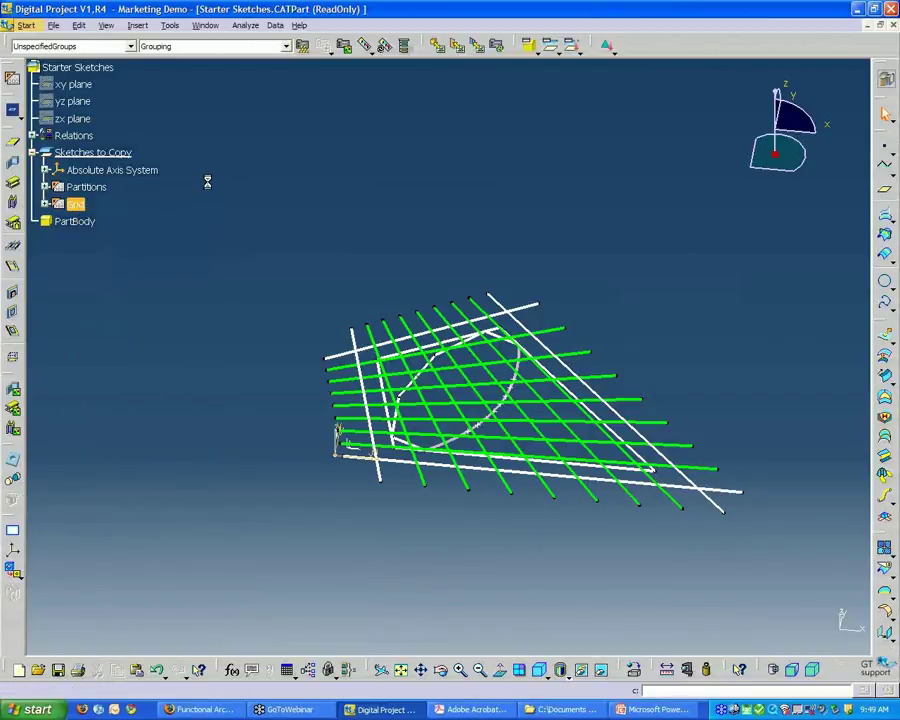
# Return to the first building model's document and paste the Grid sketch into Geometrical Set.1
pyautogui.click(202, 26)
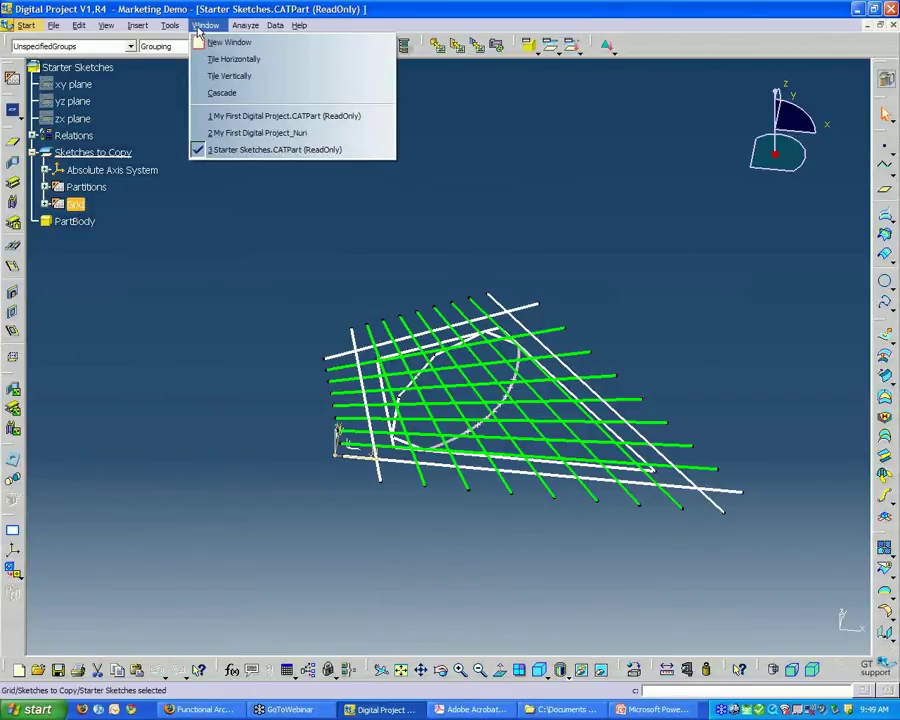
pyautogui.click(228, 133)
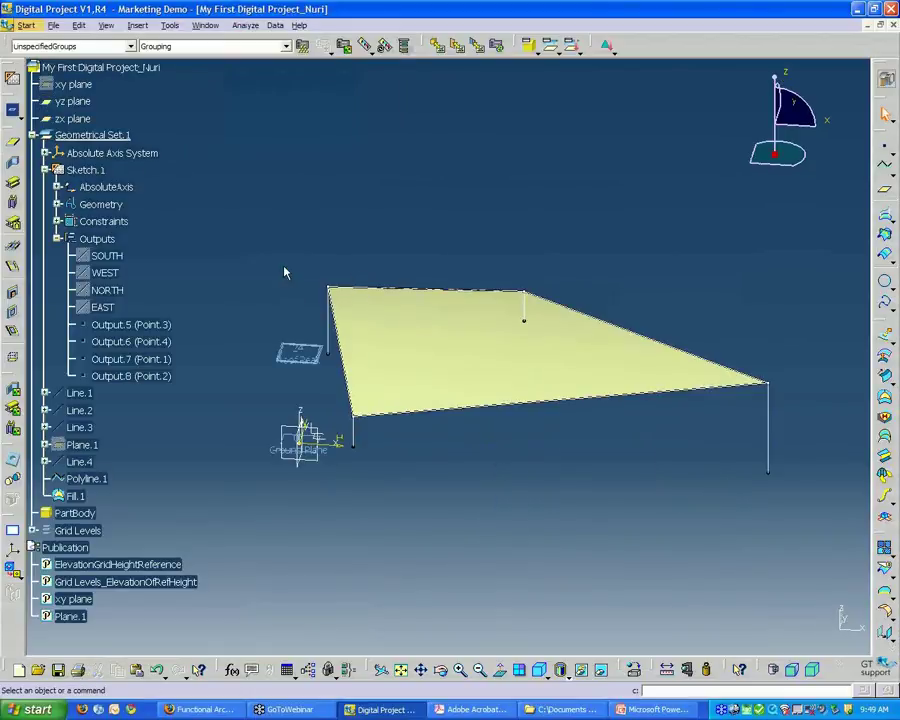
pyautogui.moveTo(300, 262); pyautogui.dragTo(263, 248, button='middle')
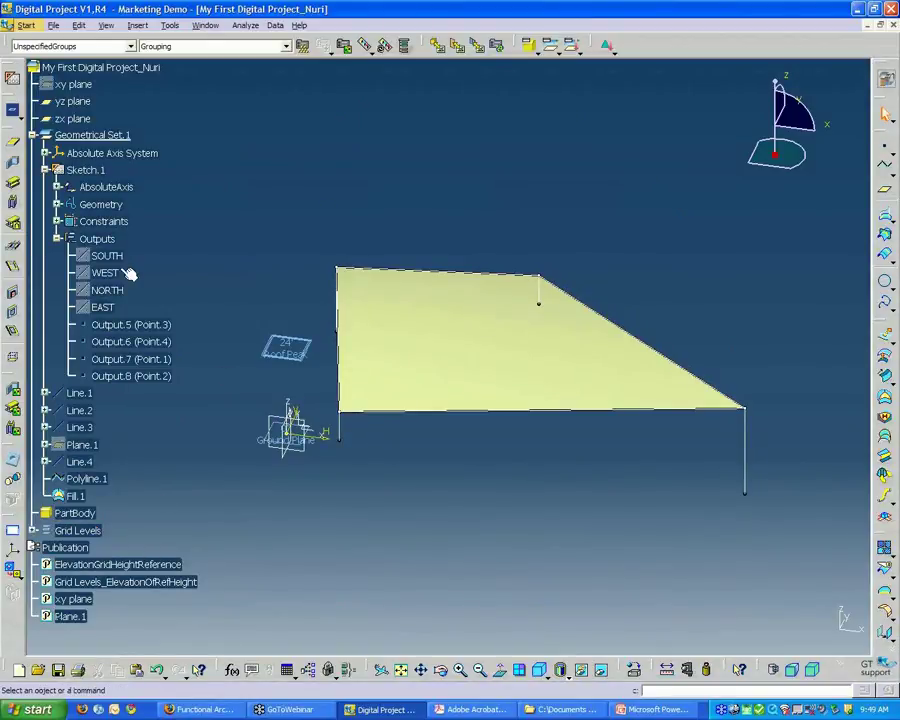
pyautogui.rightClick(112, 142)
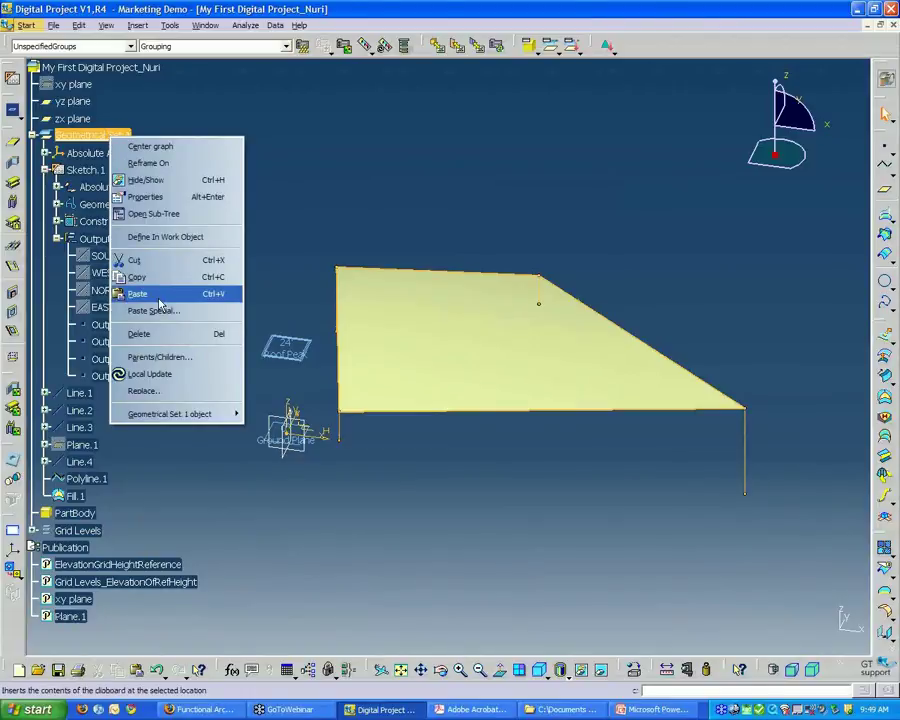
pyautogui.click(152, 296)
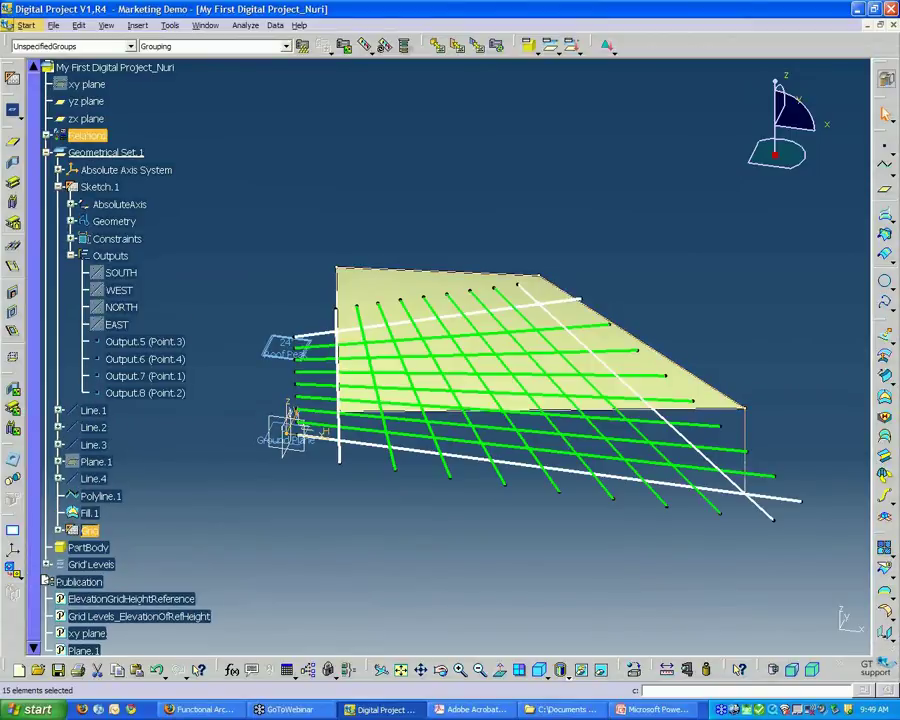
pyautogui.moveTo(226, 528); pyautogui.dragTo(484, 220, button='middle')
pyautogui.moveTo(177, 507); pyautogui.dragTo(228, 533, button='middle')
# Open the pasted Grid sketch, examine the projections and offsets under its Use-edges, and exit the sketch
pyautogui.click(59, 530)
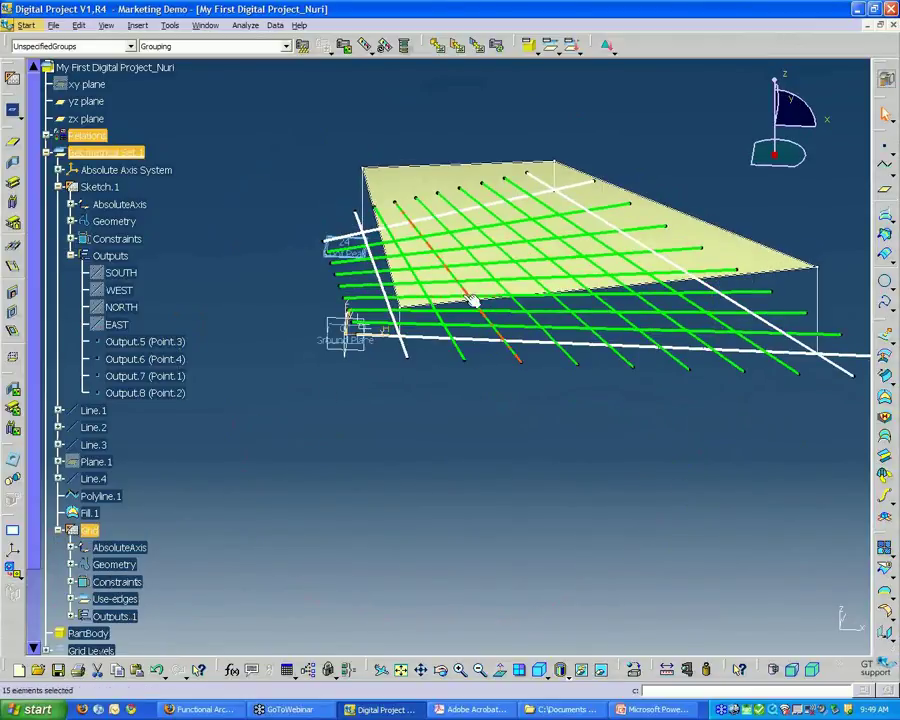
pyautogui.click(368, 288)
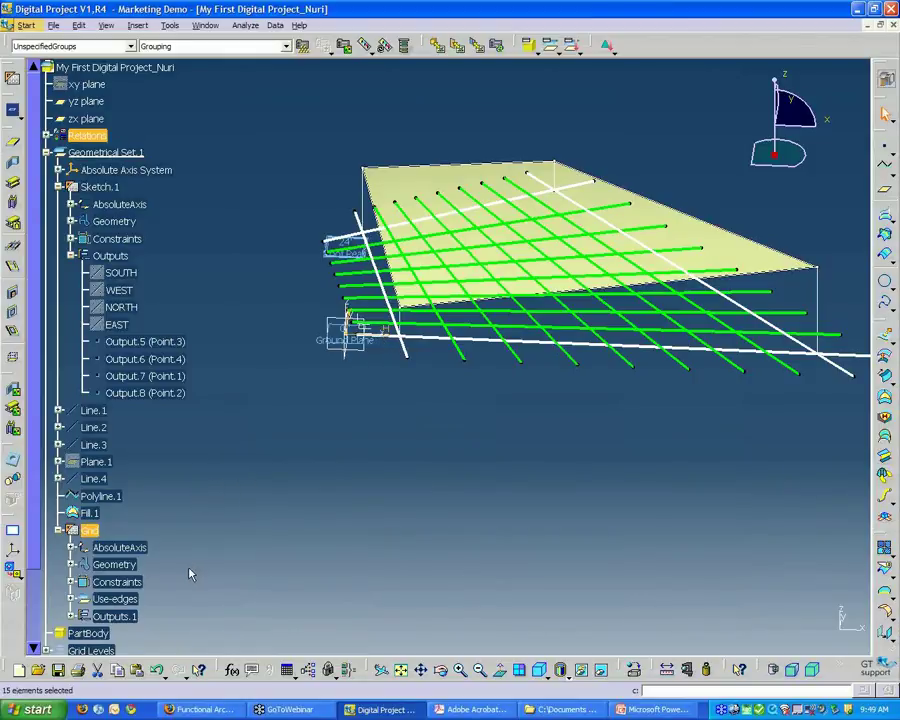
pyautogui.moveTo(252, 497)
pyautogui.mouseDown(button='middle')
pyautogui.moveTo(258, 492)
pyautogui.moveTo(254, 502)
pyautogui.mouseUp(button='middle')
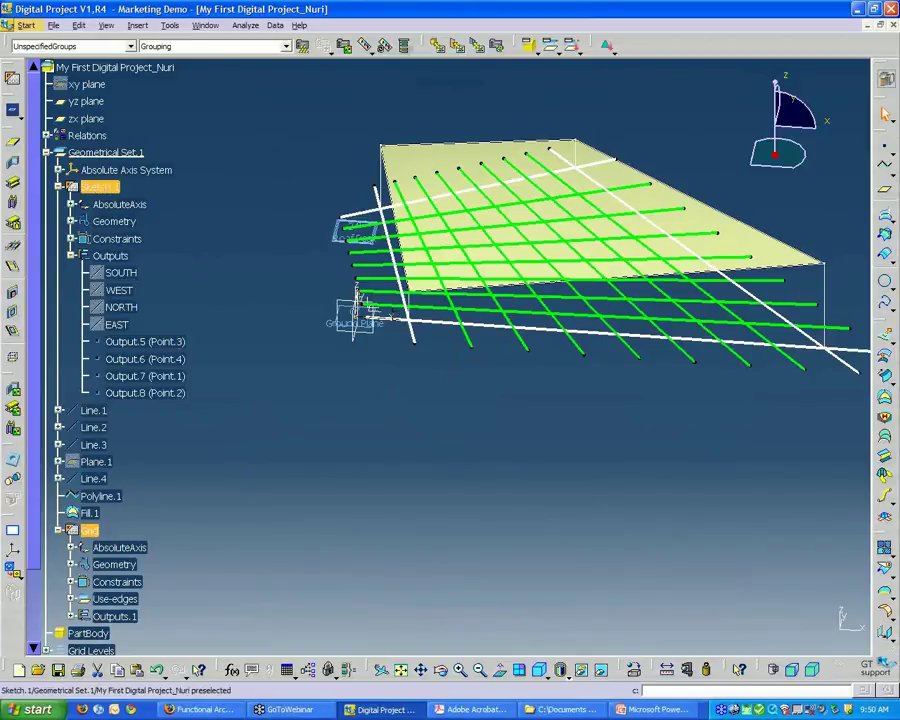
pyautogui.click(97, 188)
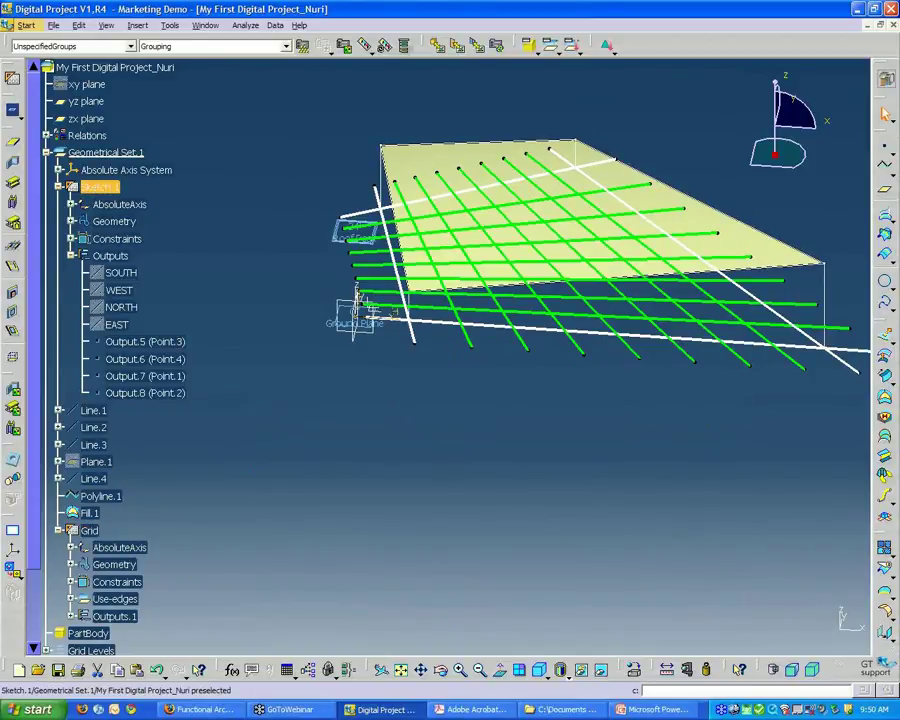
pyautogui.click(90, 530)
pyautogui.doubleClick(90, 530)
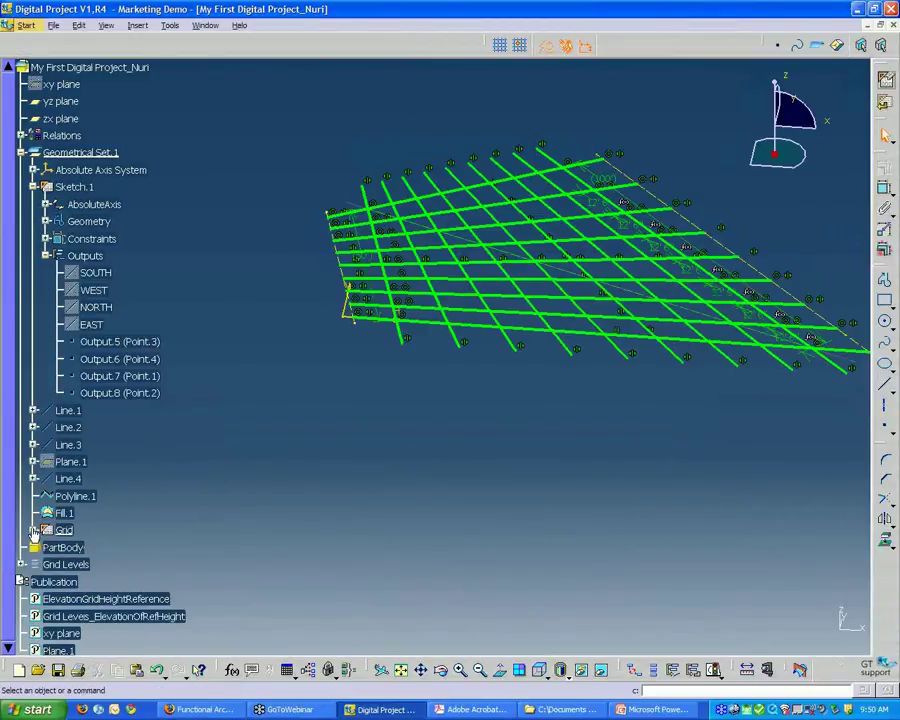
pyautogui.click(33, 530)
pyautogui.scroll(-1, 161, 557)
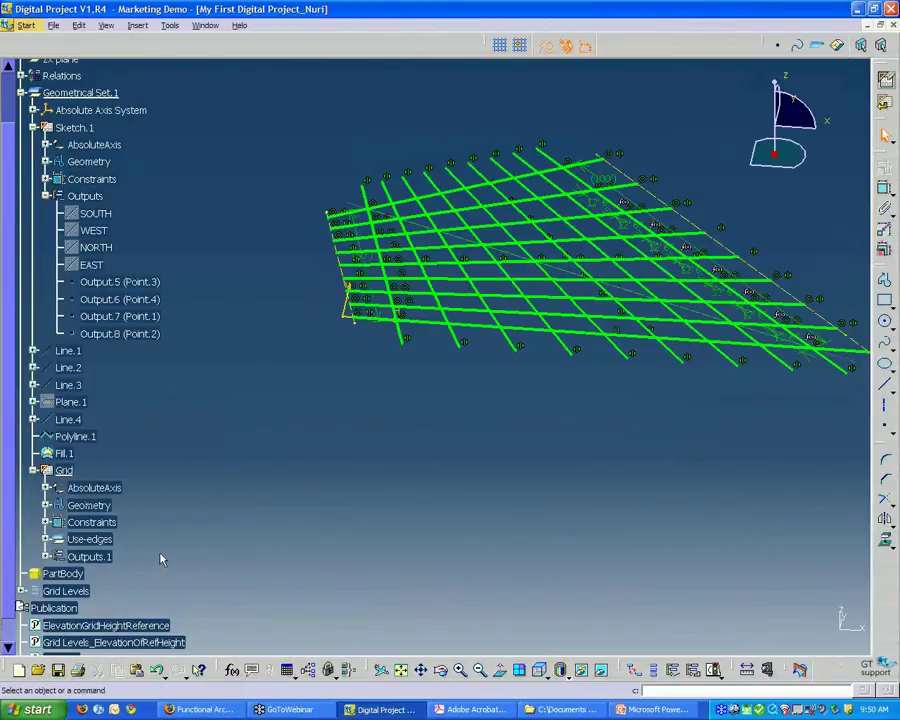
pyautogui.click(45, 539)
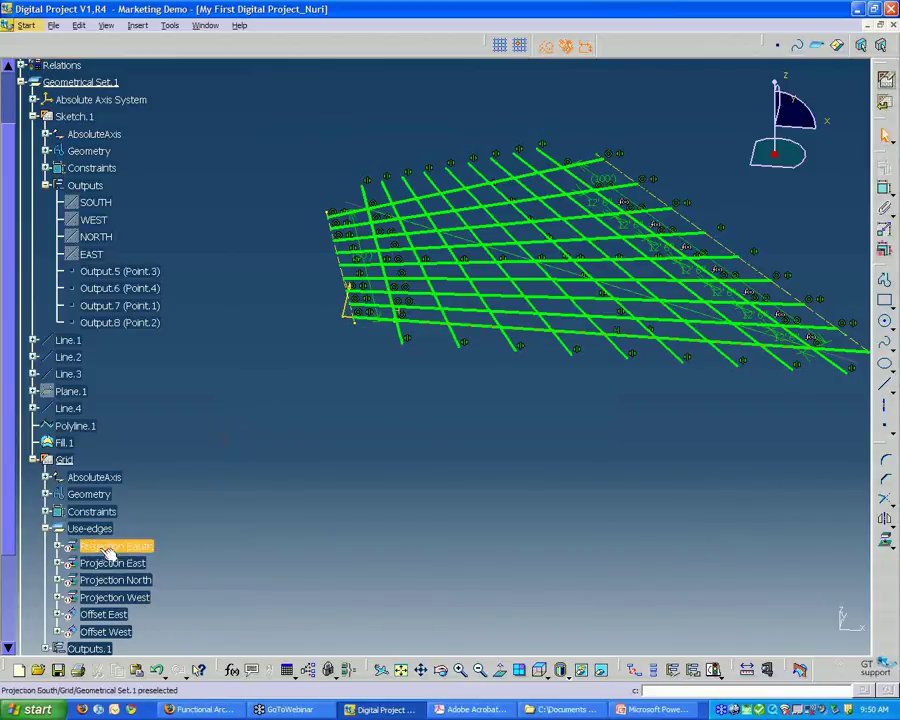
pyautogui.click(886, 106)
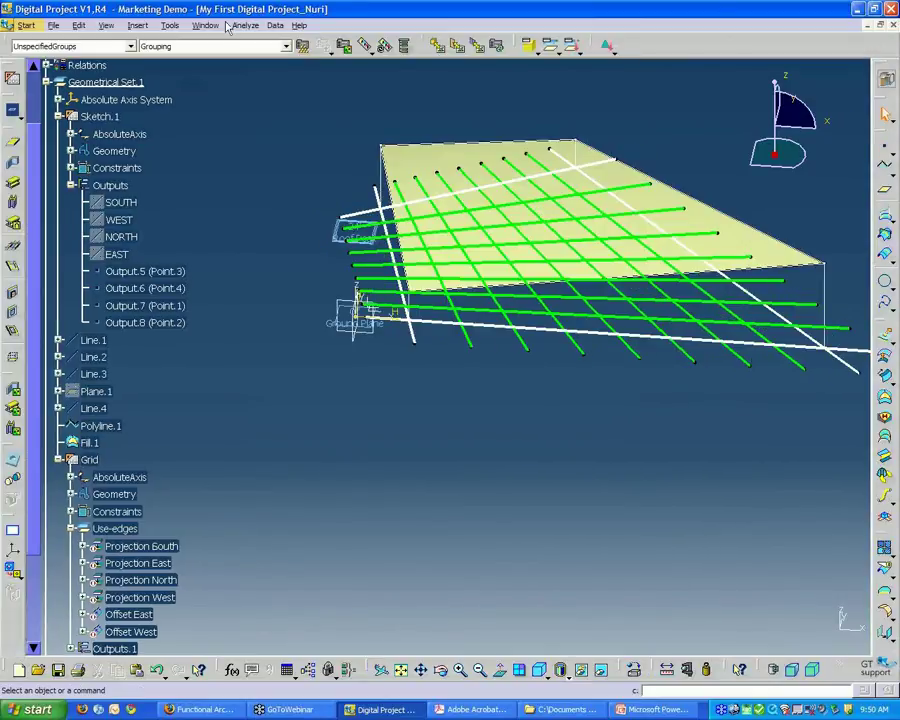
# Switch to the Starter Sketches document and copy the Partitions sketch
pyautogui.click(206, 25)
pyautogui.click(205, 150)
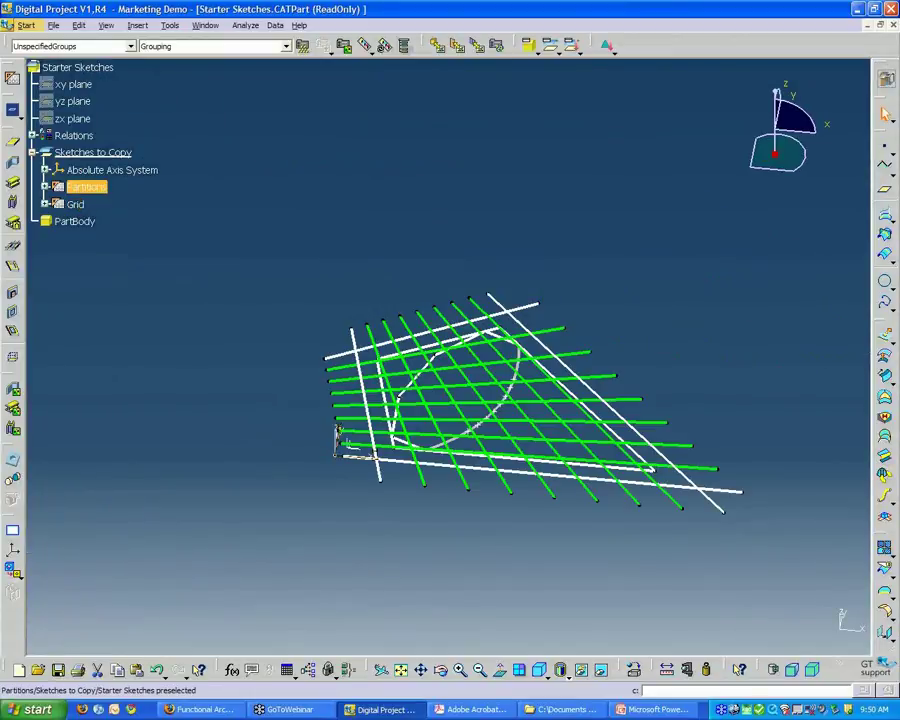
pyautogui.rightClick(88, 187)
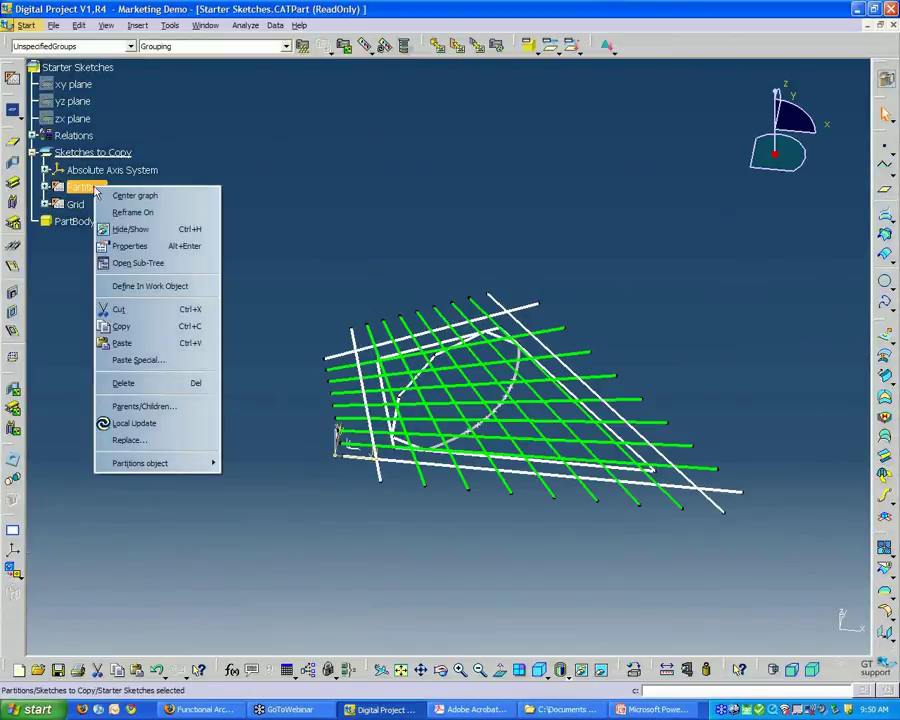
pyautogui.click(121, 326)
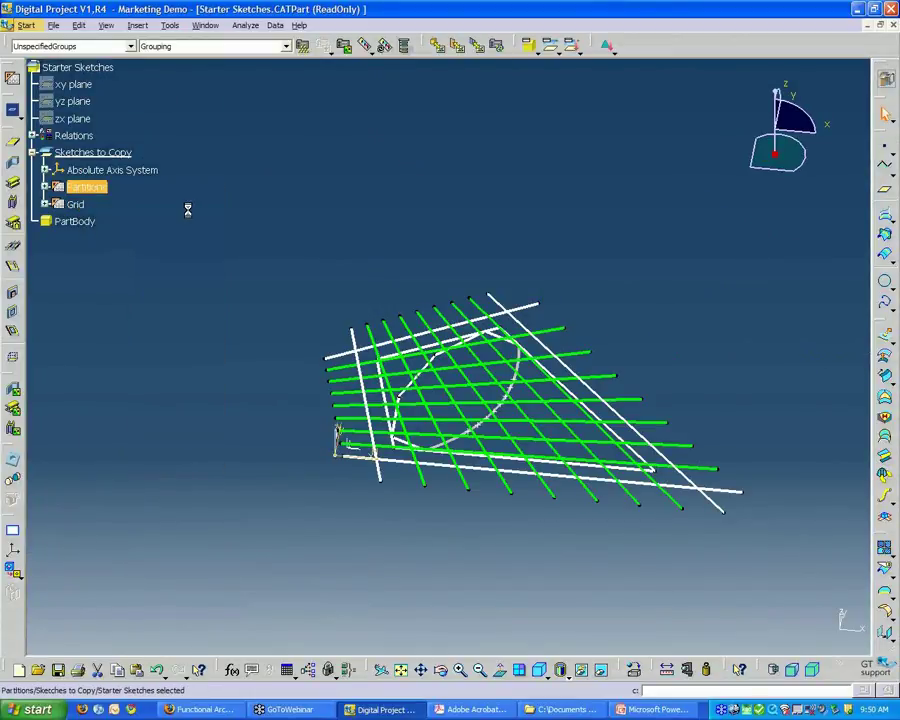
# Return to the building model's document and paste the Partitions sketch into Geometrical Set.1
pyautogui.click(211, 26)
pyautogui.click(228, 117)
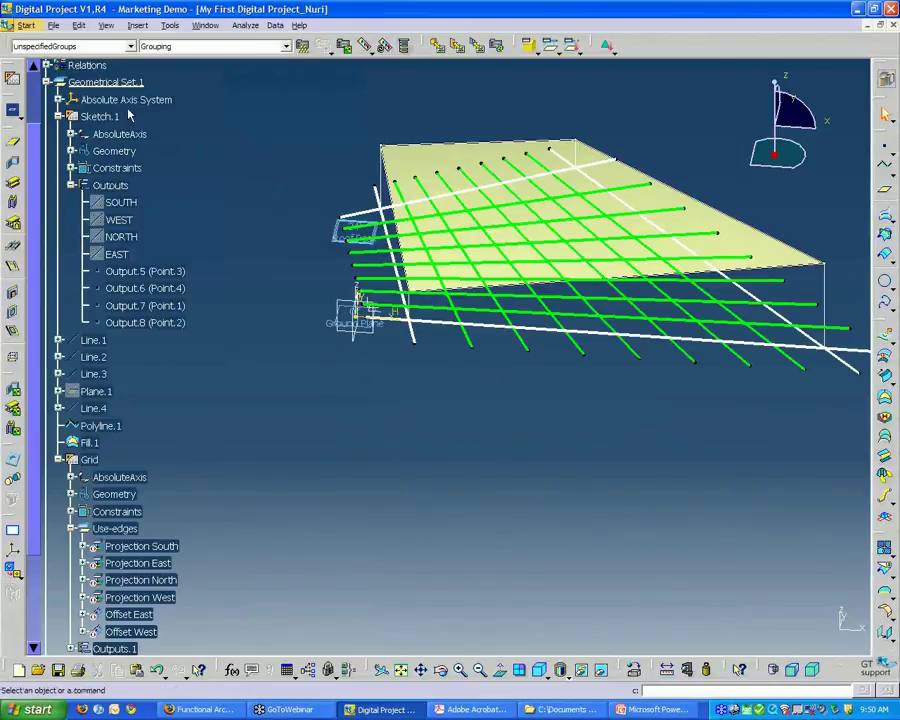
pyautogui.click(112, 82)
pyautogui.rightClick(126, 84)
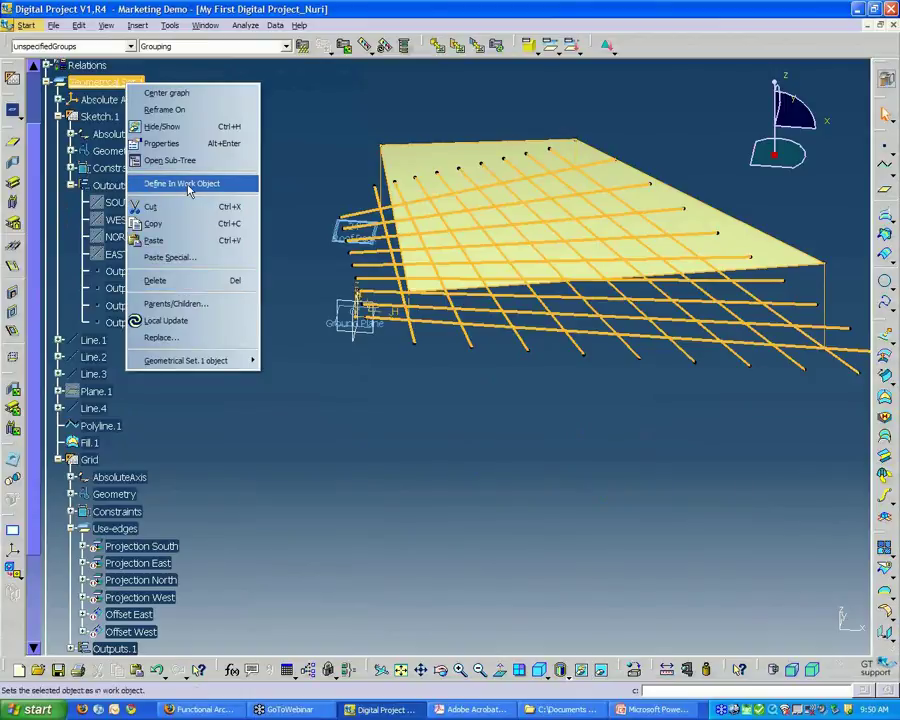
pyautogui.click(166, 257)
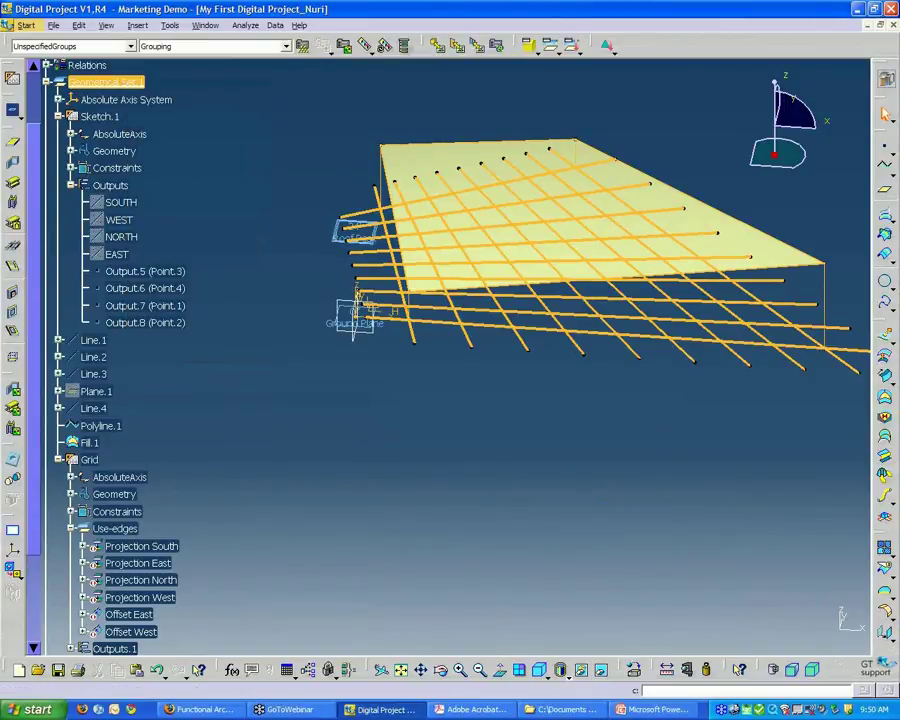
pyautogui.scroll(-4, 213, 445)
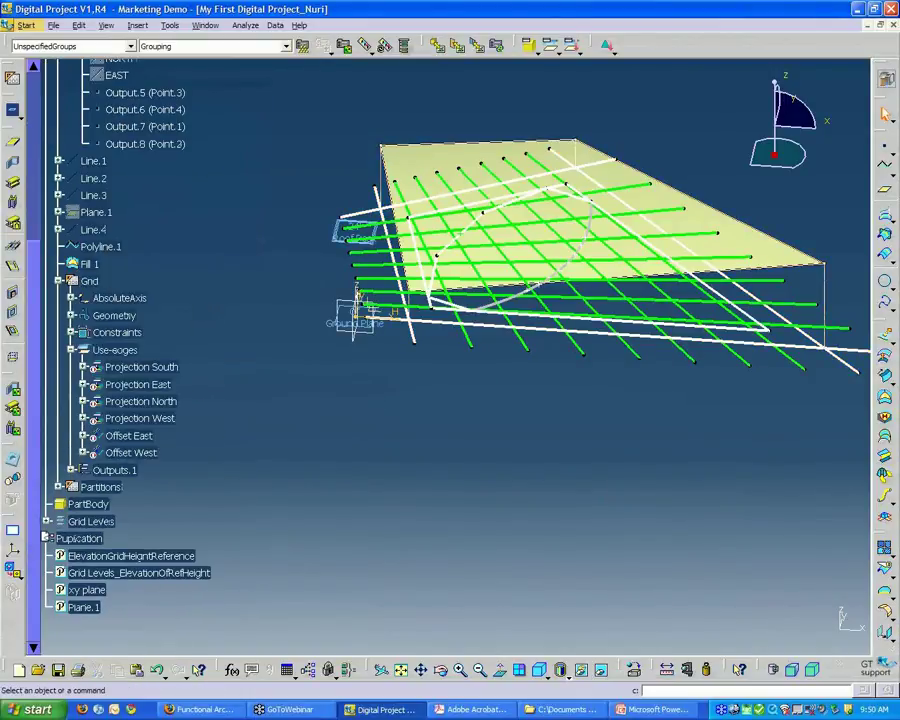
# Open the pasted Partitions sketch for editing and list the projections under its Use-edges
pyautogui.click(58, 486)
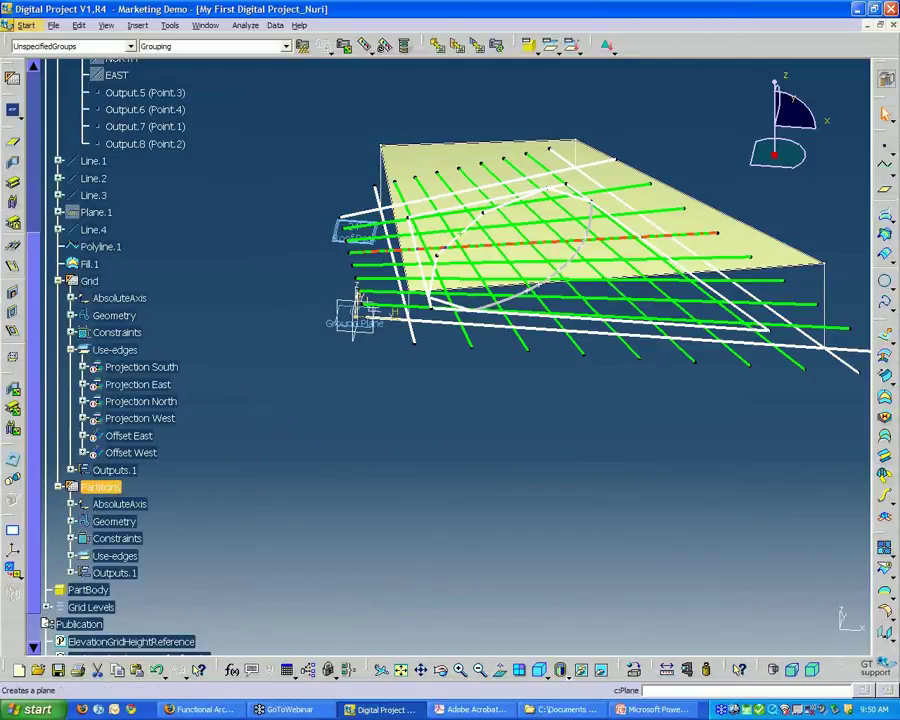
pyautogui.doubleClick(100, 487)
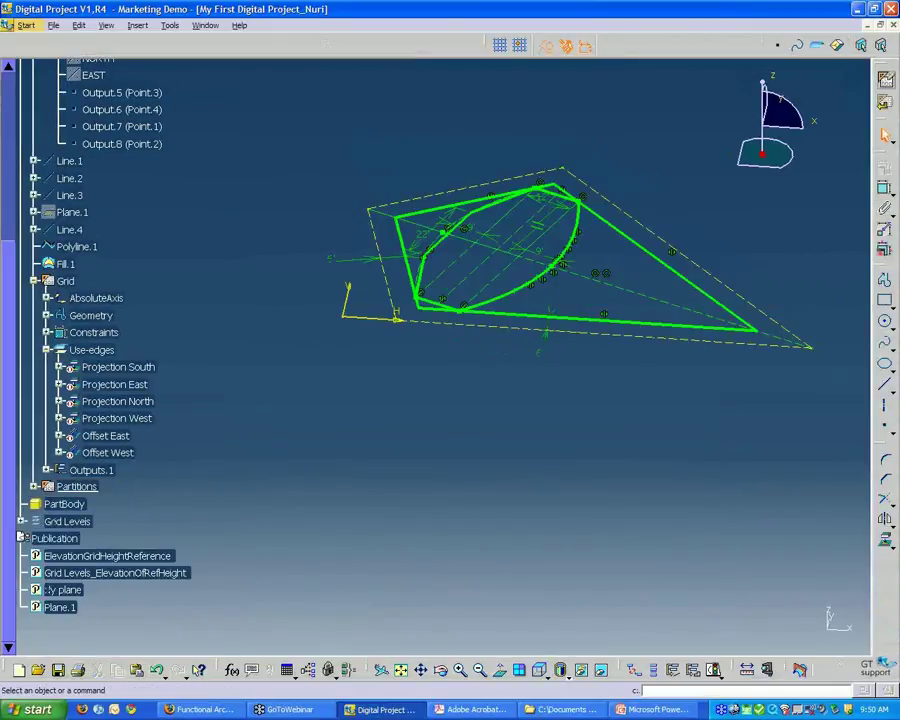
pyautogui.click(33, 488)
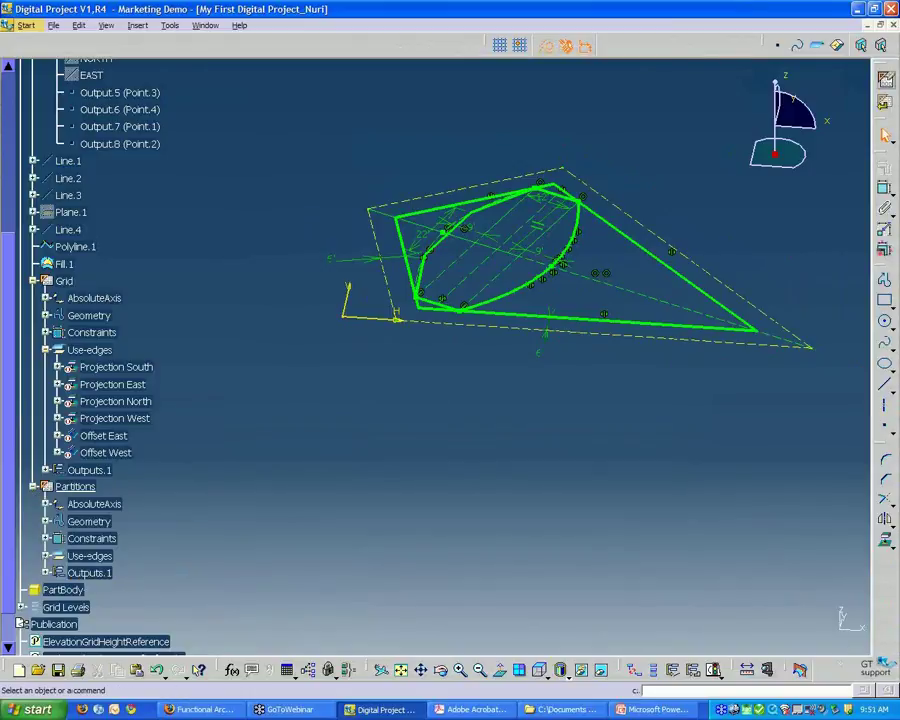
pyautogui.click(46, 555)
pyautogui.moveTo(264, 475); pyautogui.dragTo(283, 434, button='middle')
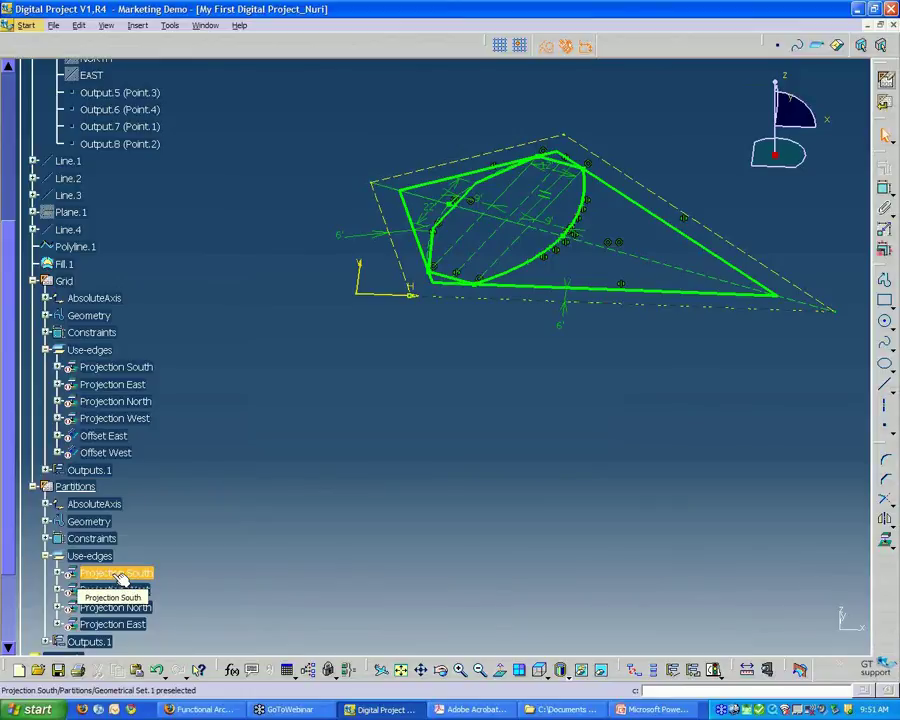
# Relink the Partitions sketch's Projection South to the SOUTH output of Sketch.1 as its reference element
pyautogui.doubleClick(116, 573)
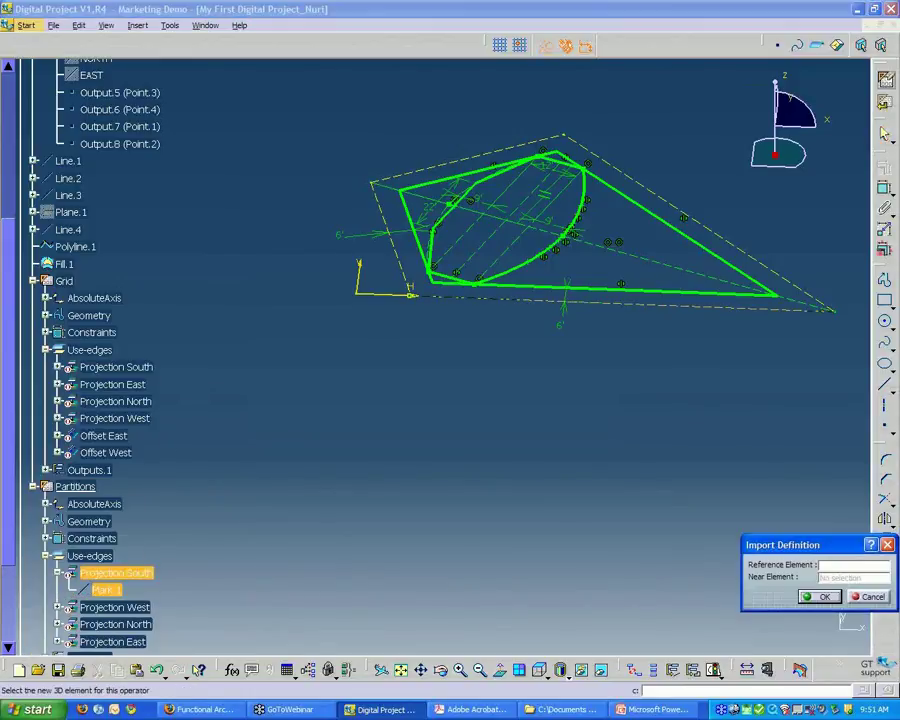
pyautogui.moveTo(775, 548); pyautogui.dragTo(446, 500)
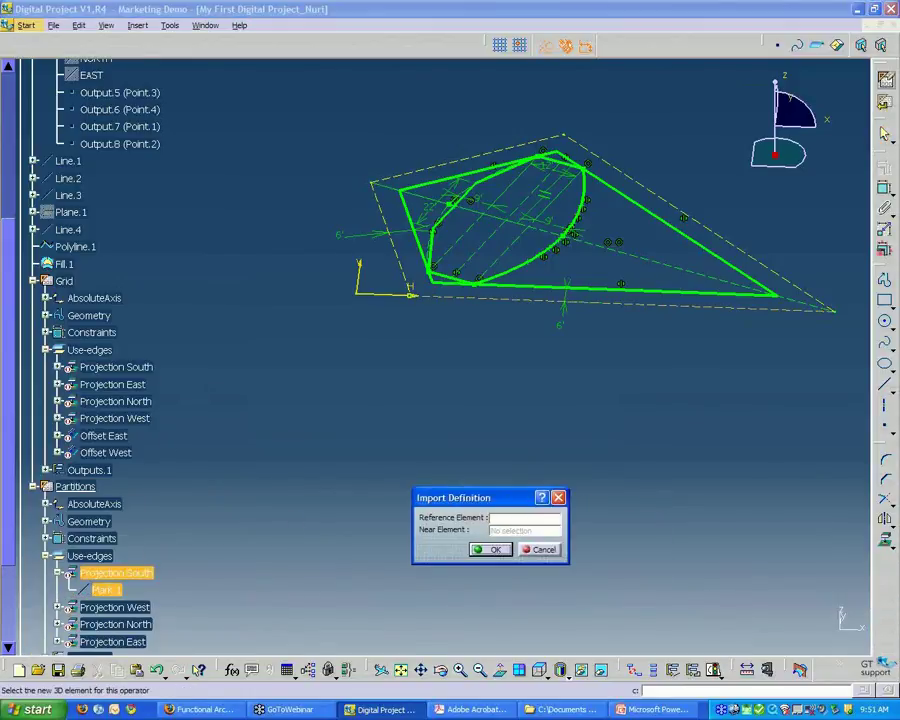
pyautogui.moveTo(8, 306); pyautogui.dragTo(8, 157)
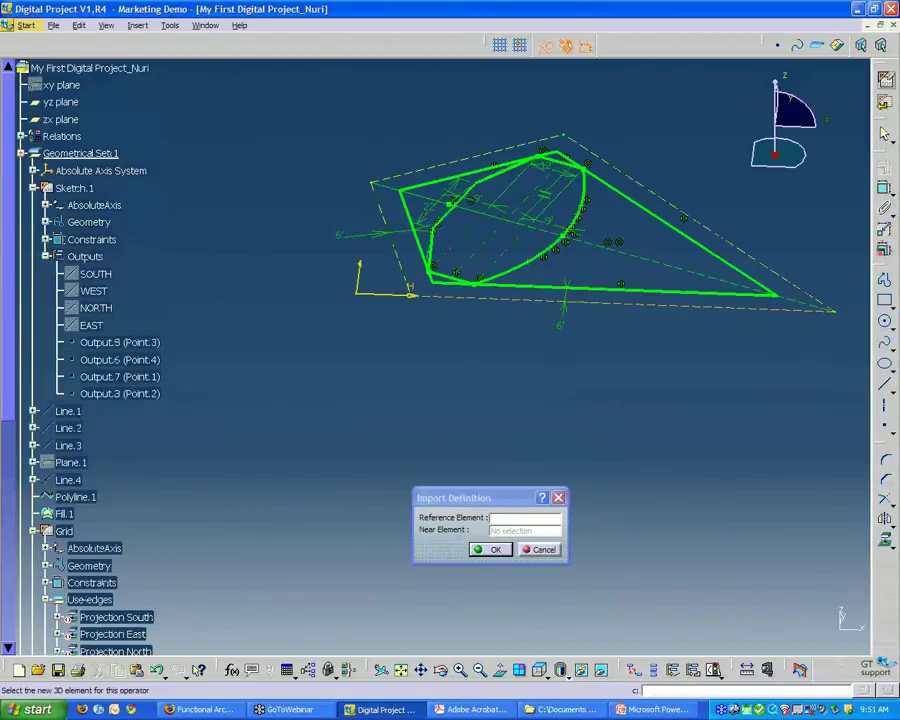
pyautogui.click(96, 273)
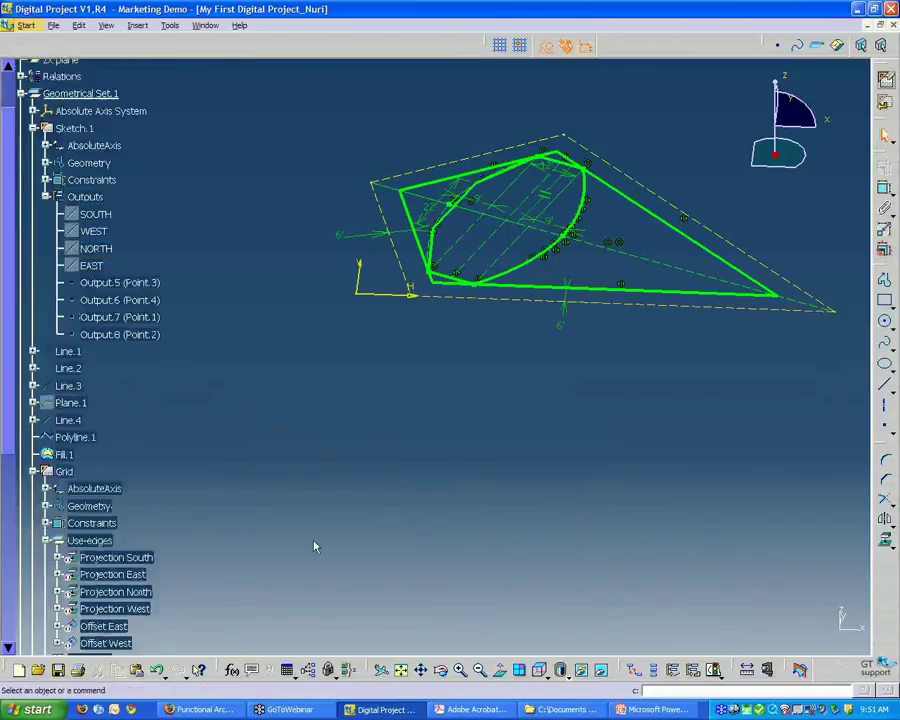